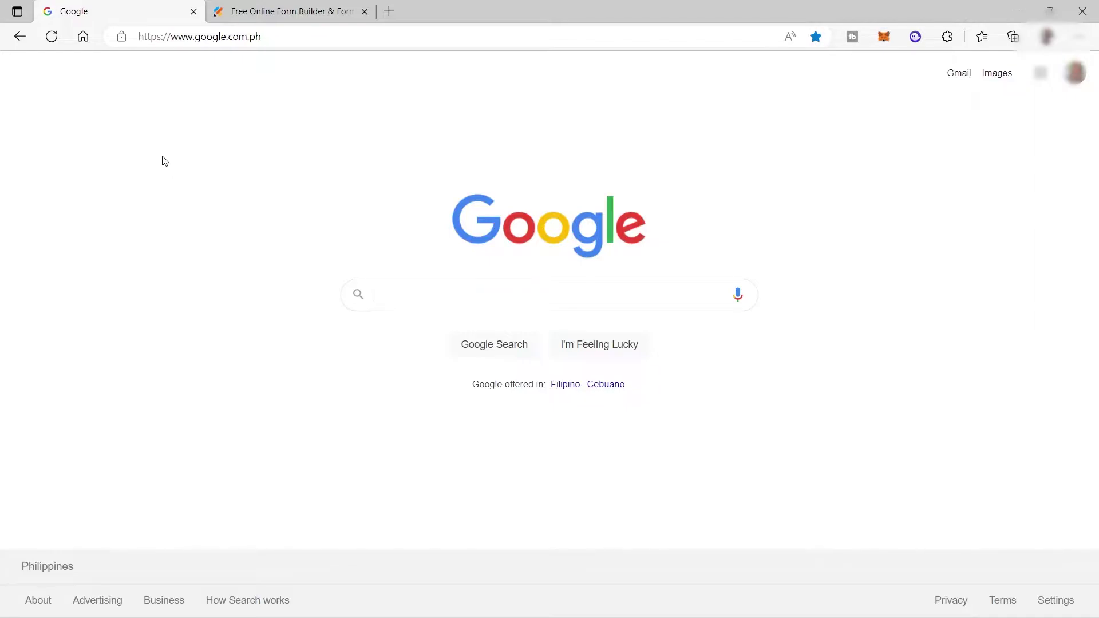
Go to the open Jotform site, dismiss the account sign-in prompt, and sign up with Google.
{"action": "left_click", "coordinate": [266, 11]}
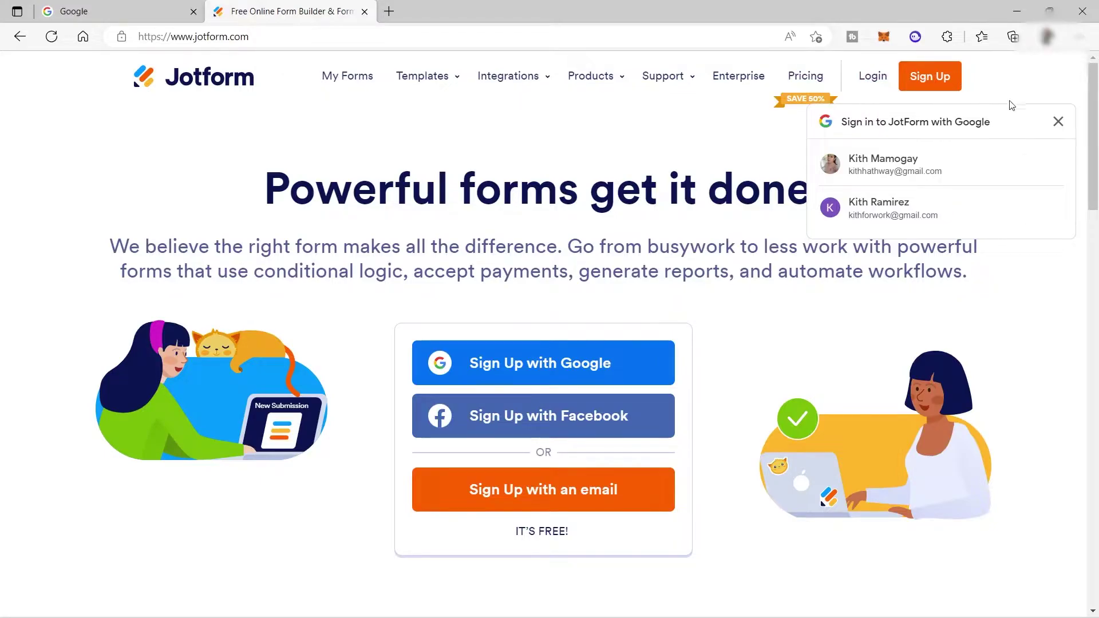
{"action": "left_click", "coordinate": [1059, 121]}
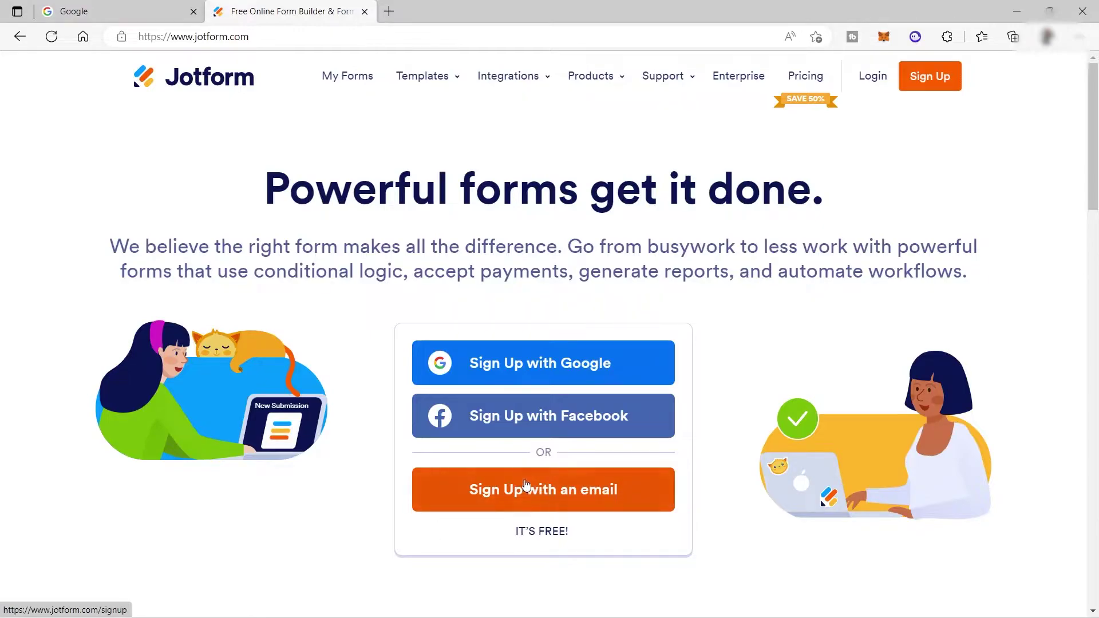
{"action": "left_click", "coordinate": [511, 363]}
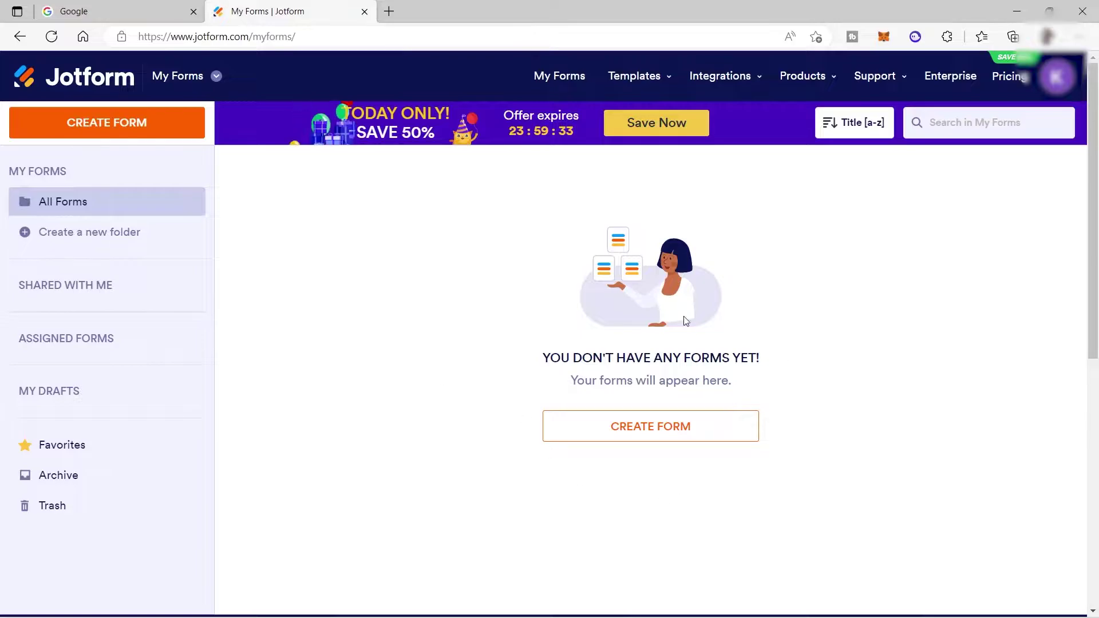
Start creating a new form based on a template.
{"action": "left_click", "coordinate": [676, 434]}
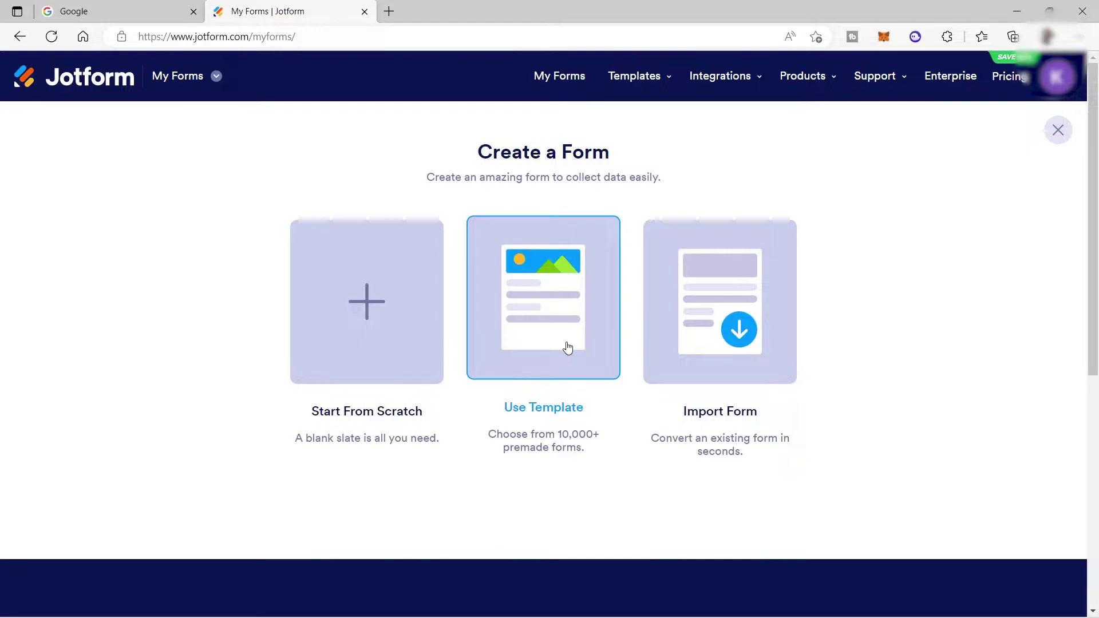
{"action": "left_click", "coordinate": [568, 302]}
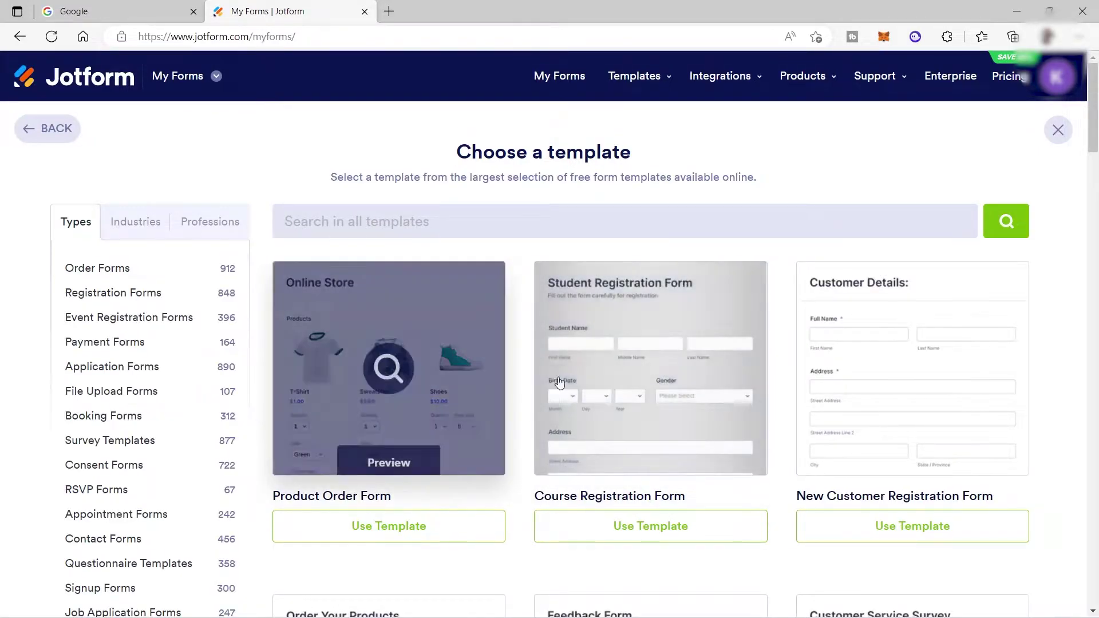
Examine the template gallery and its category lists by types, industries and professions.
{"action": "scroll", "coordinate": [522, 380], "scroll_direction": "down", "scroll_amount": 7}
{"action": "scroll", "coordinate": [526, 384], "scroll_direction": "down", "scroll_amount": 5}
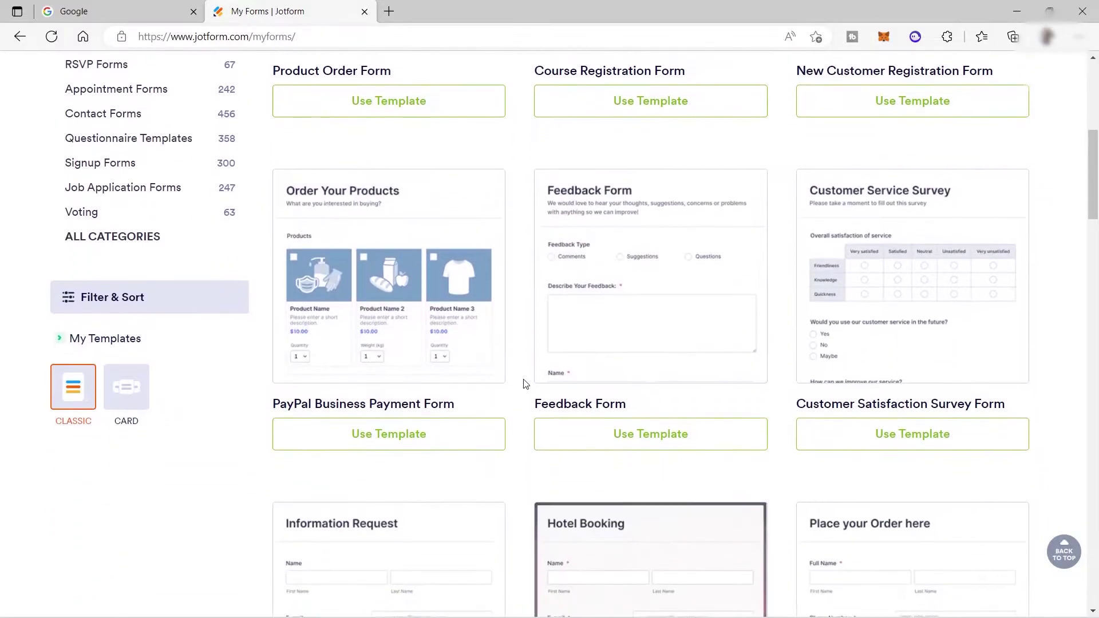
{"action": "scroll", "coordinate": [526, 383], "scroll_direction": "up", "scroll_amount": 9}
{"action": "scroll", "coordinate": [526, 383], "scroll_direction": "down", "scroll_amount": 3}
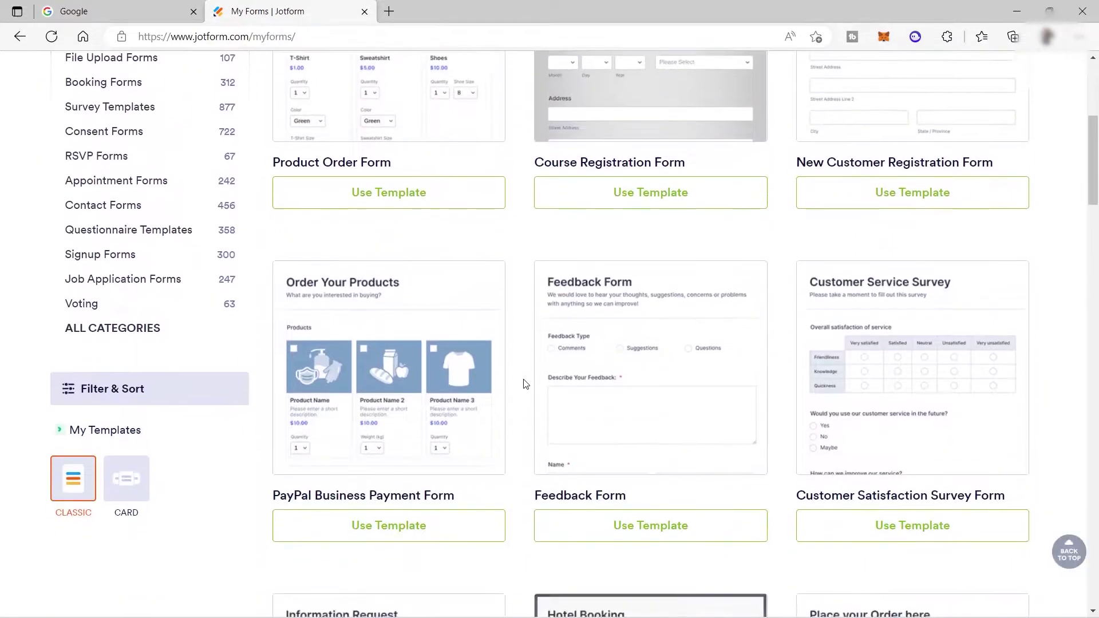
{"action": "scroll", "coordinate": [526, 384], "scroll_direction": "up", "scroll_amount": 4}
{"action": "scroll", "coordinate": [526, 384], "scroll_direction": "down", "scroll_amount": 3}
{"action": "scroll", "coordinate": [524, 384], "scroll_direction": "up", "scroll_amount": 4}
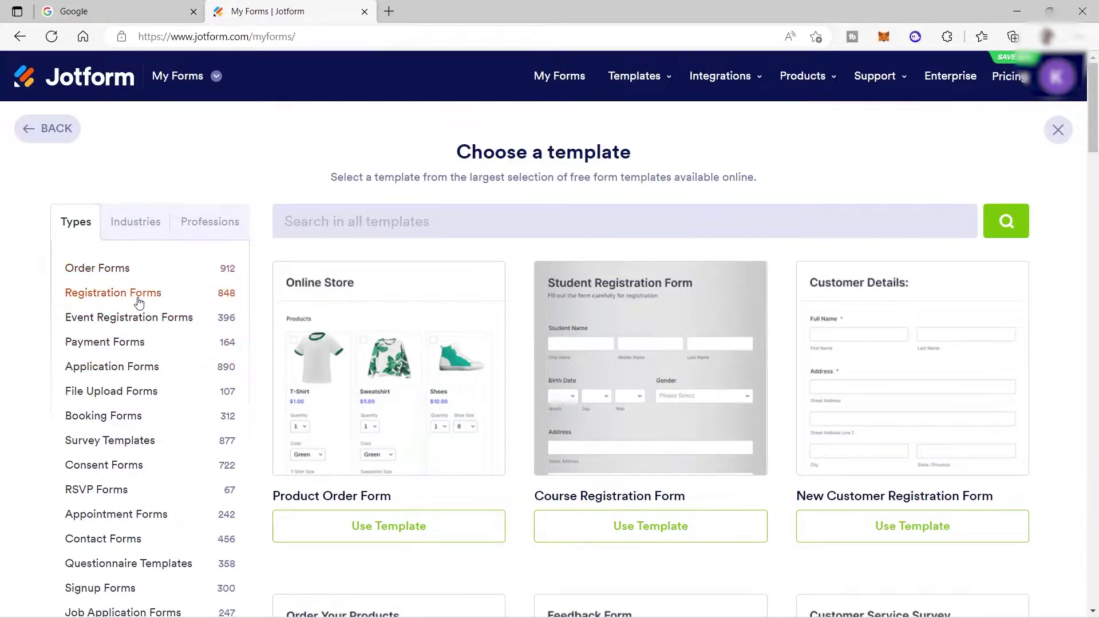
{"action": "scroll", "coordinate": [114, 435], "scroll_direction": "down", "scroll_amount": 2}
{"action": "scroll", "coordinate": [114, 433], "scroll_direction": "up", "scroll_amount": 2}
{"action": "left_click", "coordinate": [142, 229]}
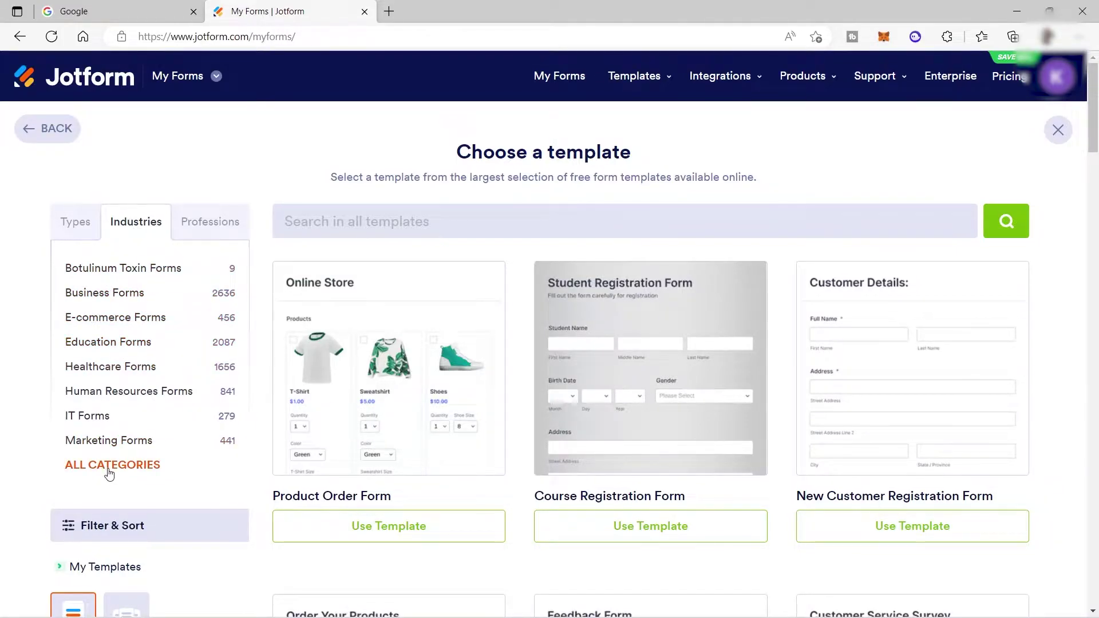
{"action": "left_click", "coordinate": [213, 226]}
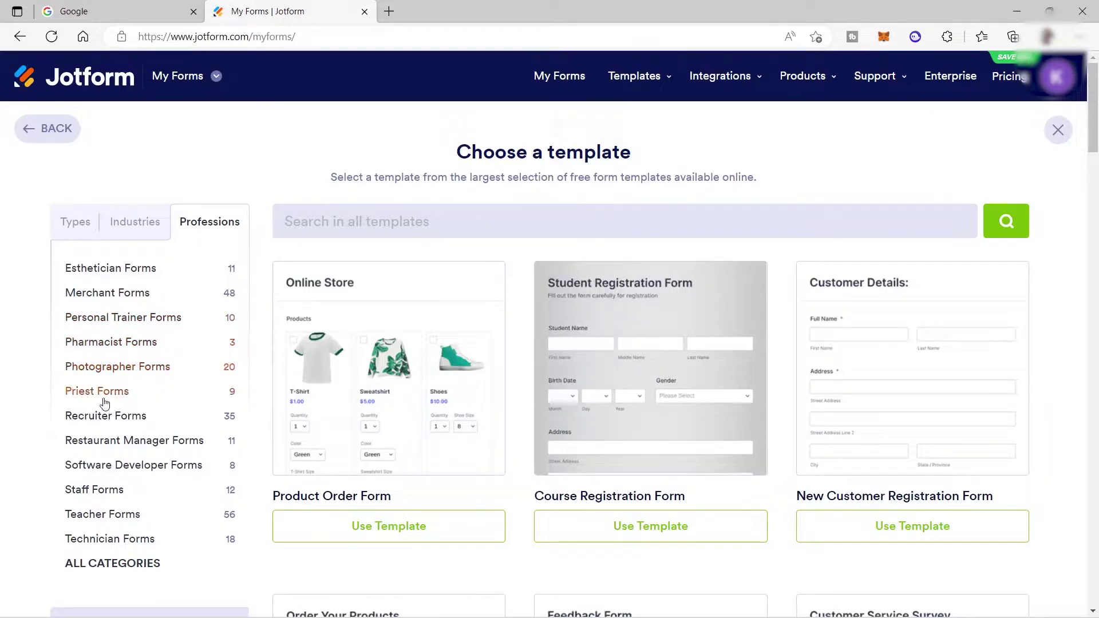
{"action": "left_click", "coordinate": [136, 224]}
{"action": "left_click", "coordinate": [79, 231]}
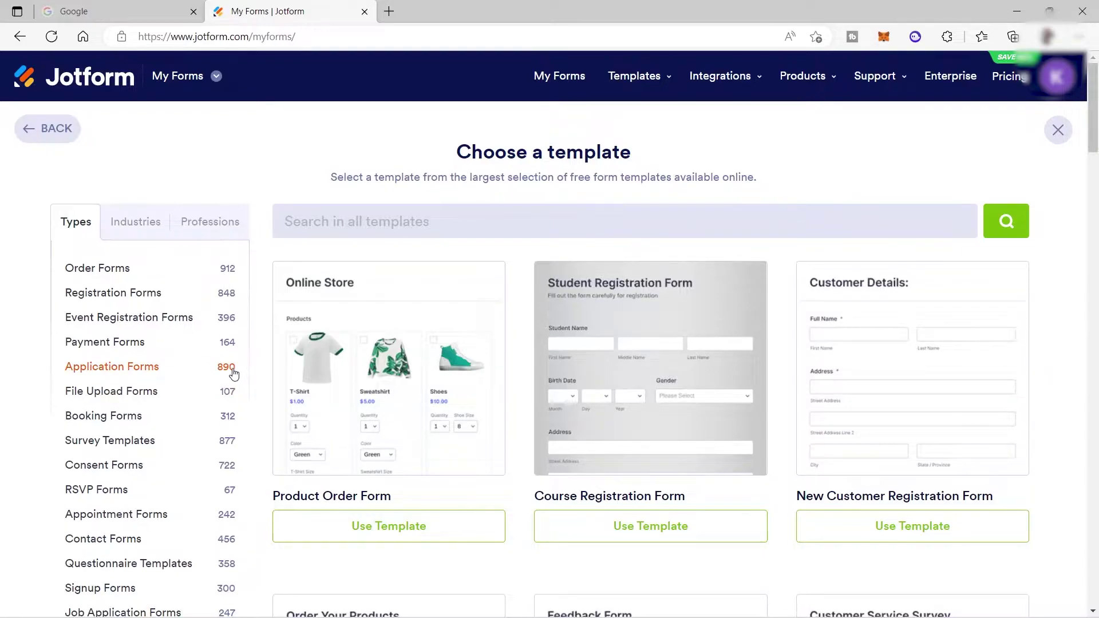
Filter the template gallery to Personal Trainer Forms among the professions and look through the offered templates.
{"action": "left_click", "coordinate": [207, 232]}
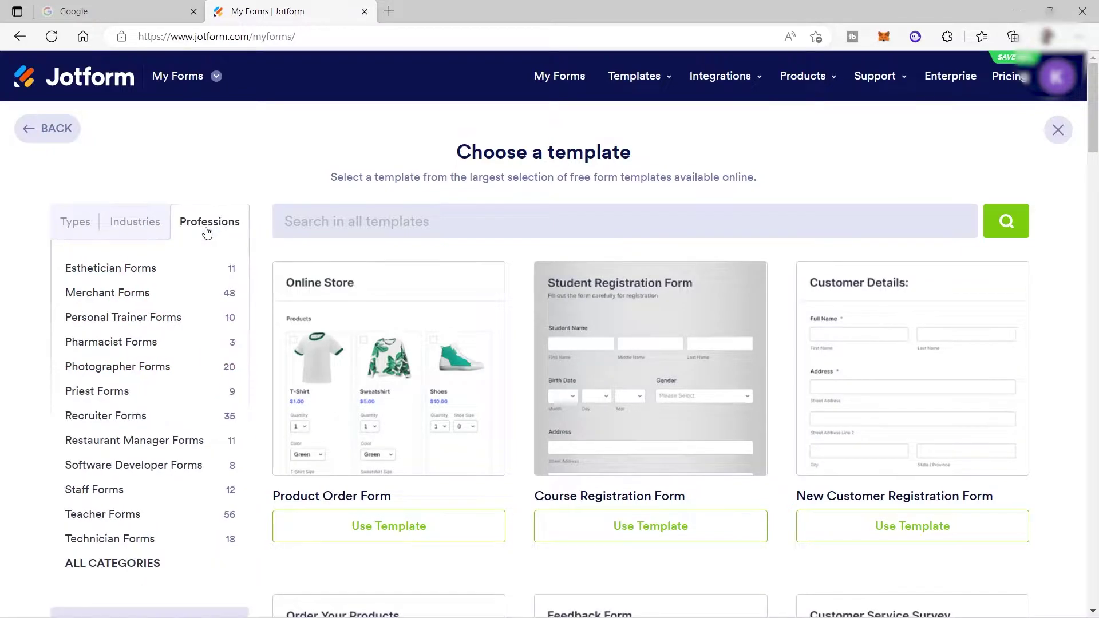
{"action": "left_click", "coordinate": [143, 321]}
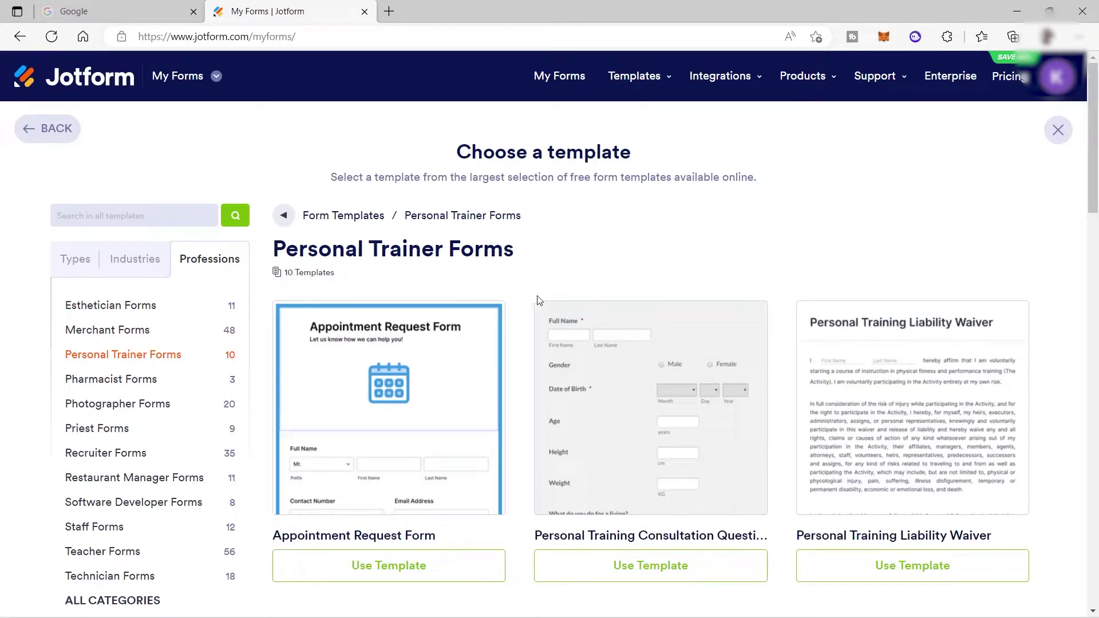
{"action": "scroll", "coordinate": [666, 263], "scroll_direction": "down", "scroll_amount": 1}
{"action": "scroll", "coordinate": [443, 483], "scroll_direction": "down", "scroll_amount": 5}
{"action": "scroll", "coordinate": [443, 482], "scroll_direction": "up", "scroll_amount": 5}
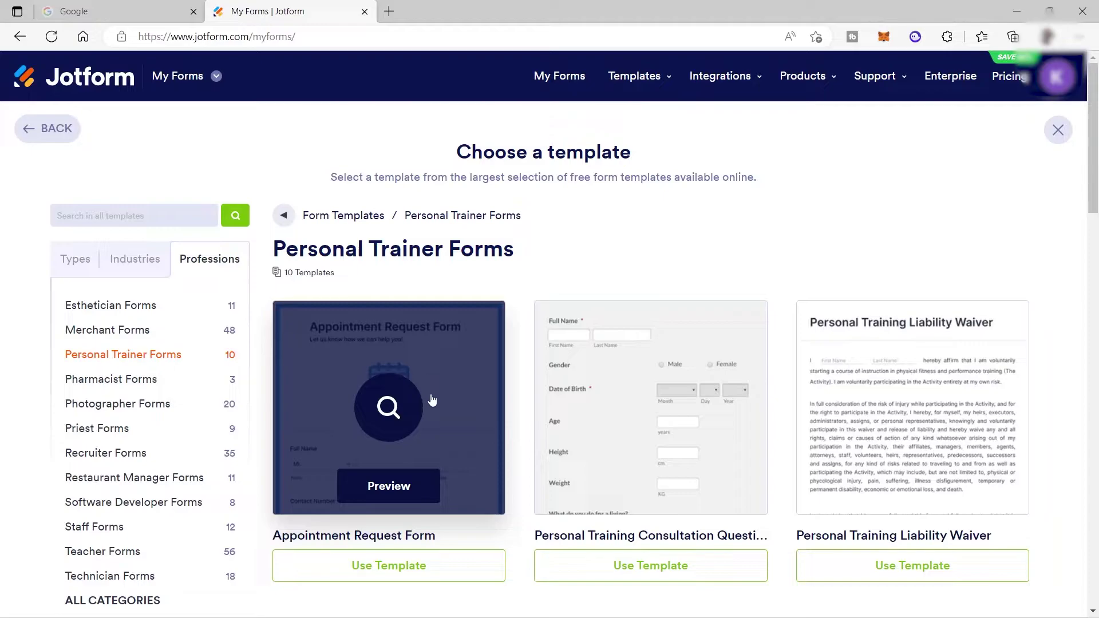
Preview the Appointment Request Form template and review its fields from the full name to the promotional services question.
{"action": "left_click", "coordinate": [408, 487]}
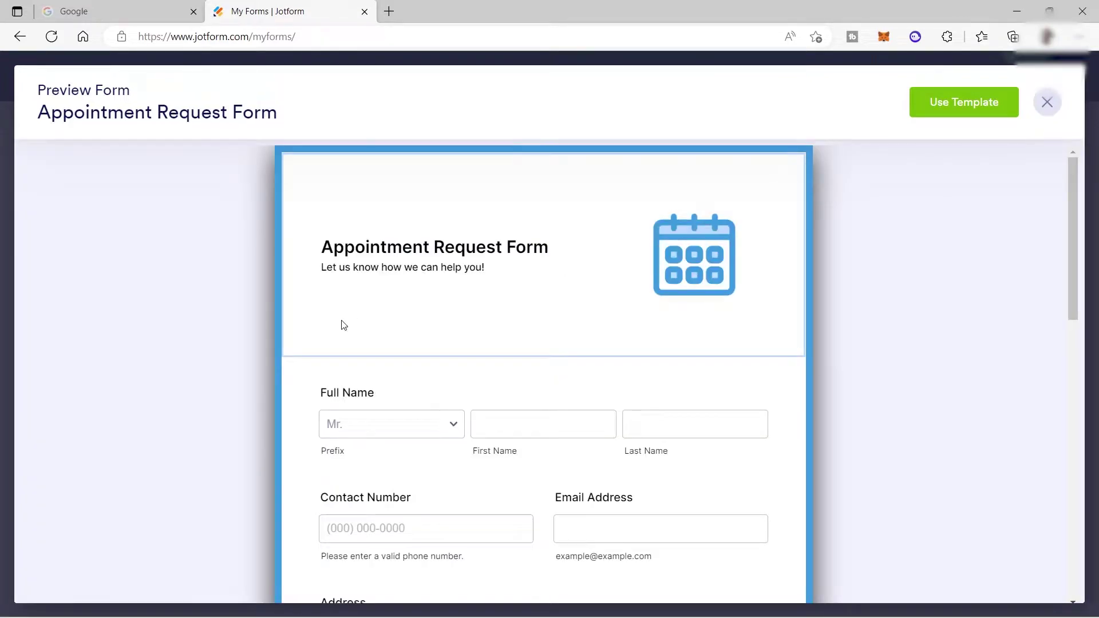
{"action": "scroll", "coordinate": [449, 279], "scroll_direction": "down", "scroll_amount": 3}
{"action": "scroll", "coordinate": [349, 301], "scroll_direction": "up", "scroll_amount": 3}
{"action": "scroll", "coordinate": [493, 304], "scroll_direction": "down", "scroll_amount": 1}
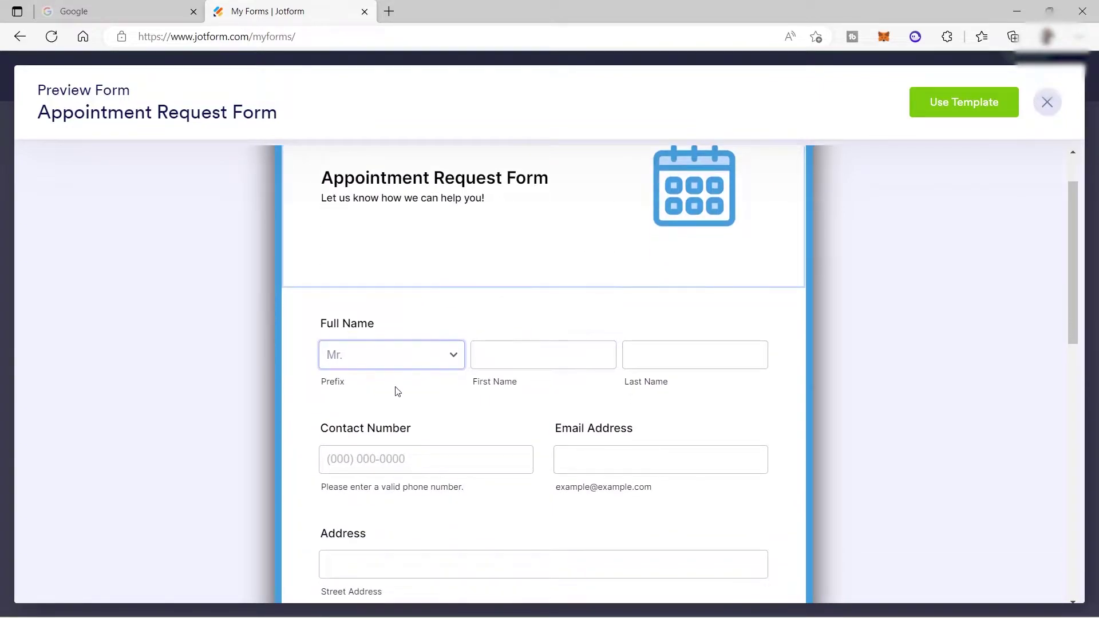
{"action": "scroll", "coordinate": [417, 354], "scroll_direction": "down", "scroll_amount": 1}
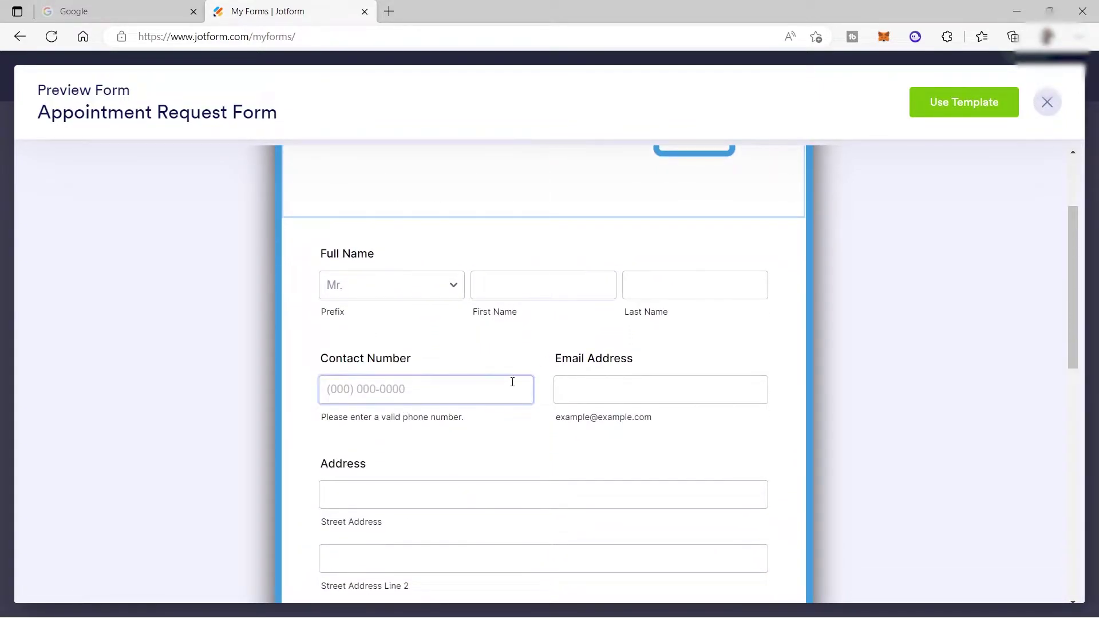
{"action": "scroll", "coordinate": [513, 382], "scroll_direction": "down", "scroll_amount": 2}
{"action": "scroll", "coordinate": [504, 347], "scroll_direction": "down", "scroll_amount": 1}
{"action": "scroll", "coordinate": [559, 357], "scroll_direction": "down", "scroll_amount": 4}
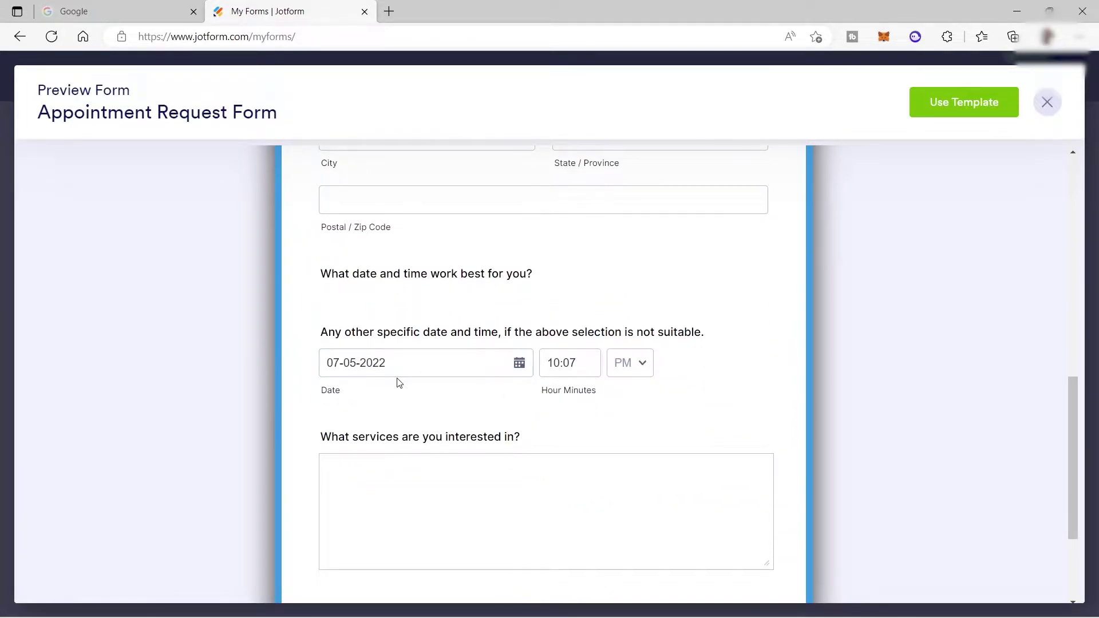
{"action": "scroll", "coordinate": [399, 383], "scroll_direction": "down", "scroll_amount": 2}
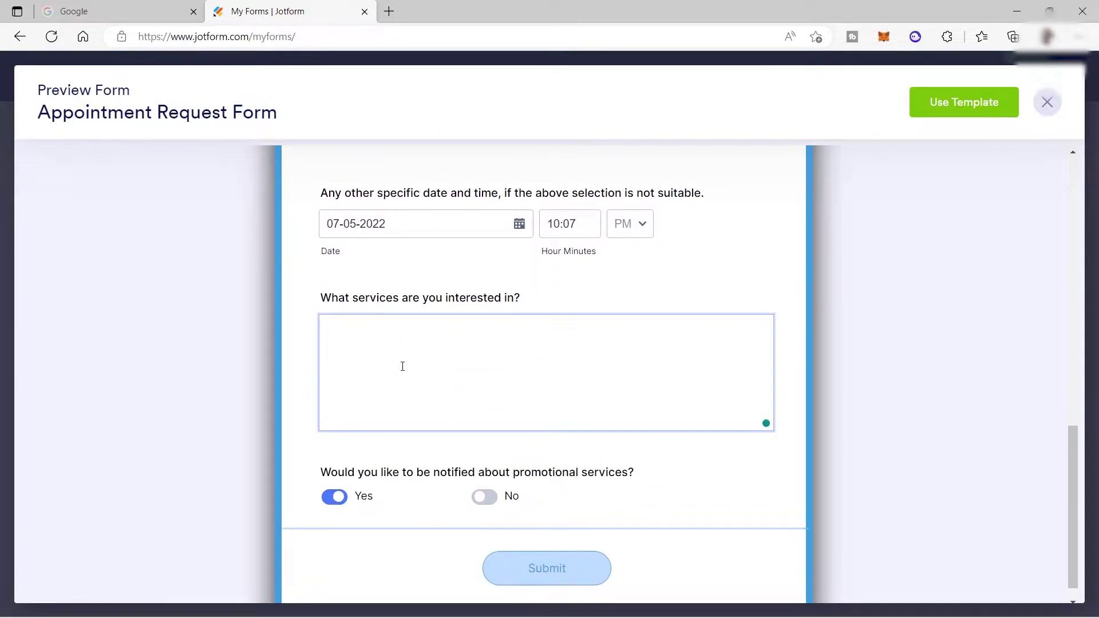
{"action": "scroll", "coordinate": [406, 364], "scroll_direction": "down", "scroll_amount": 1}
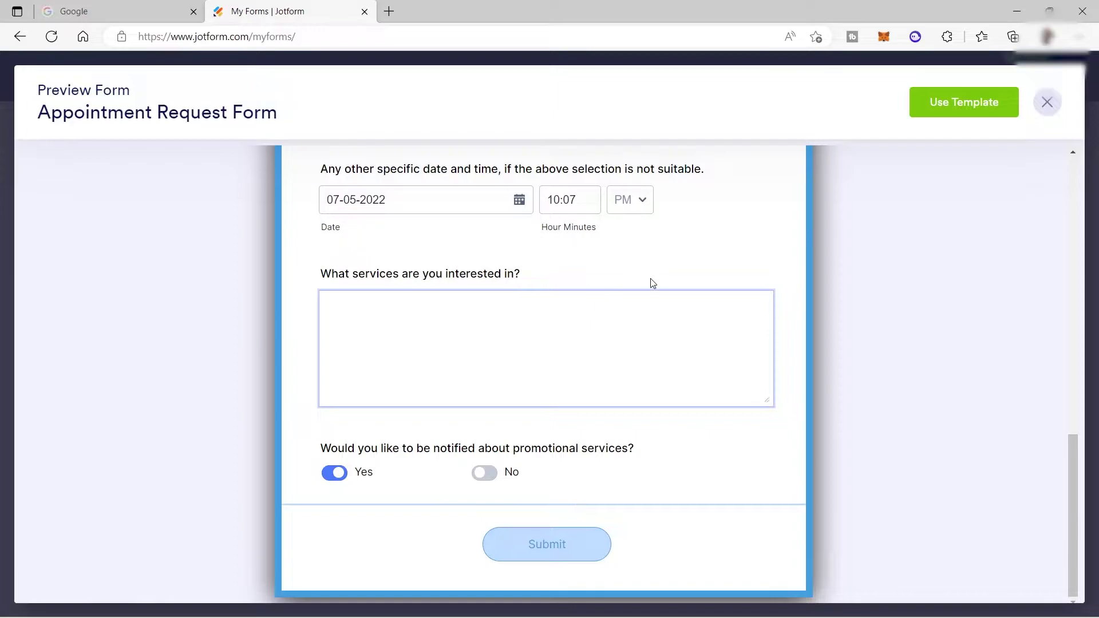
{"action": "scroll", "coordinate": [672, 292], "scroll_direction": "up", "scroll_amount": 3}
{"action": "scroll", "coordinate": [673, 297], "scroll_direction": "up", "scroll_amount": 1}
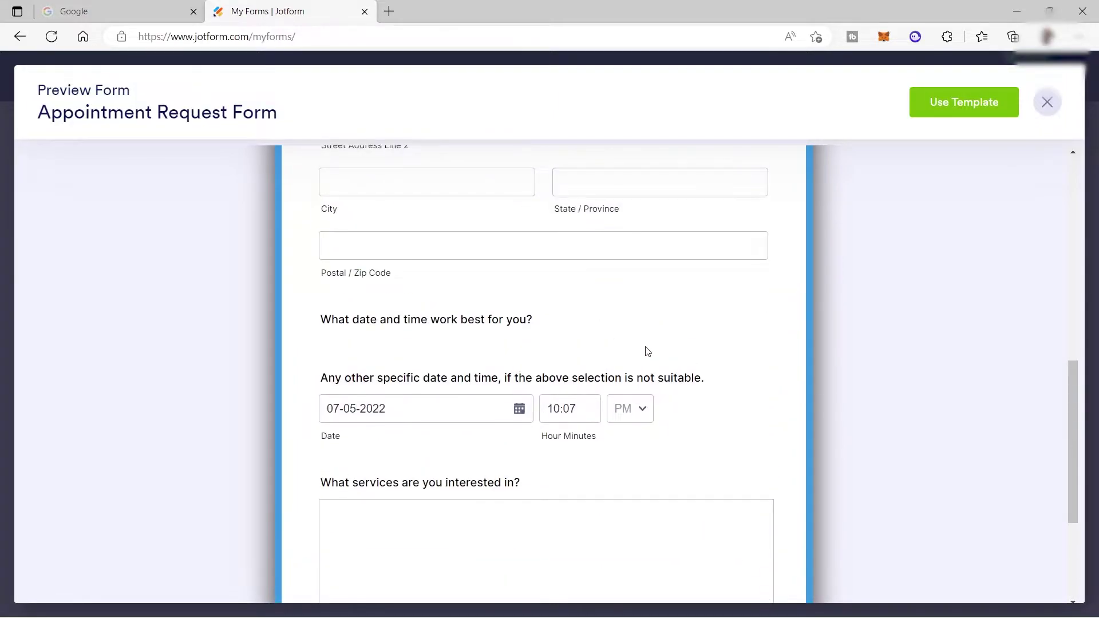
{"action": "scroll", "coordinate": [644, 348], "scroll_direction": "up", "scroll_amount": 2}
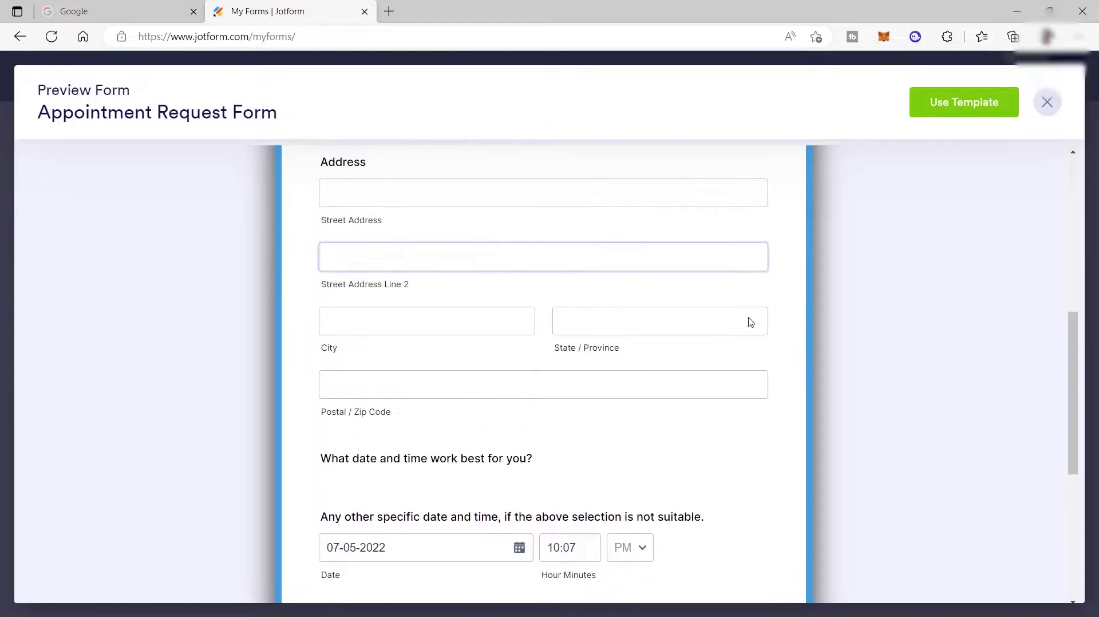
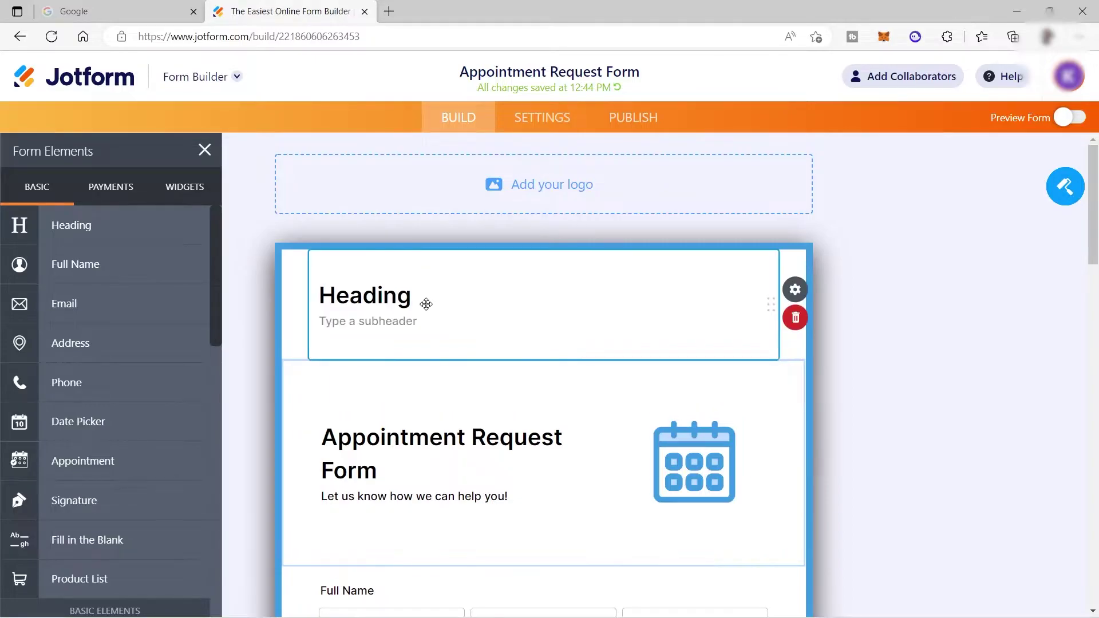
Delete the extra Heading element above the Appointment Request Form header.
{"action": "left_click", "coordinate": [585, 426]}
{"action": "left_click", "coordinate": [569, 308]}
{"action": "left_click", "coordinate": [795, 318]}
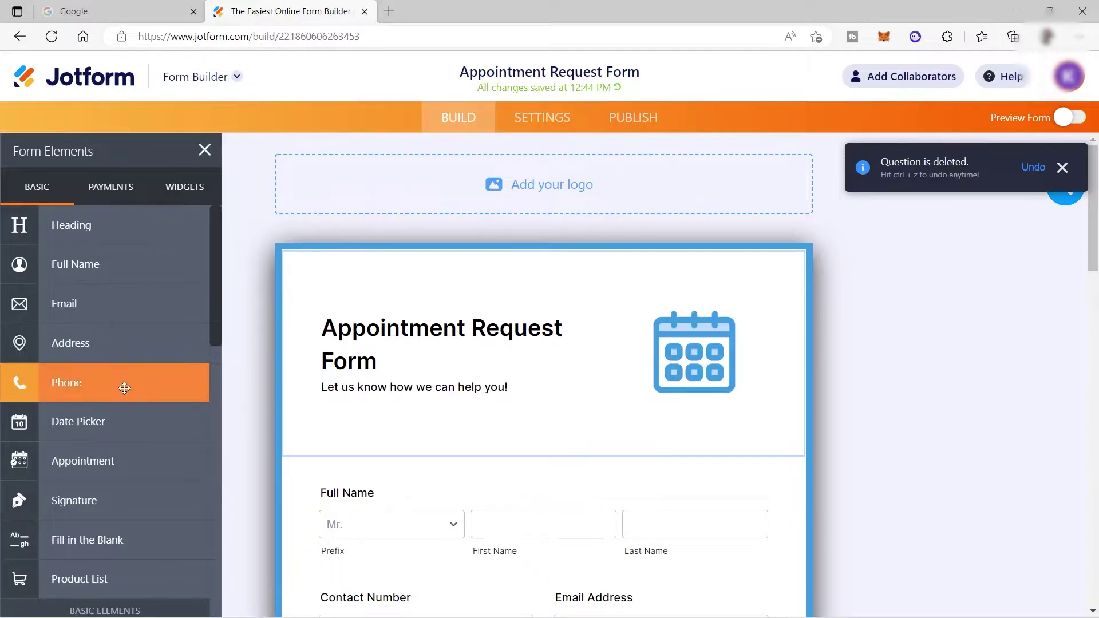
Add a Dropdown element to the form and place it directly above the promotional services question.
{"action": "scroll", "coordinate": [125, 385], "scroll_direction": "down", "scroll_amount": 2}
{"action": "scroll", "coordinate": [263, 393], "scroll_direction": "down", "scroll_amount": 10}
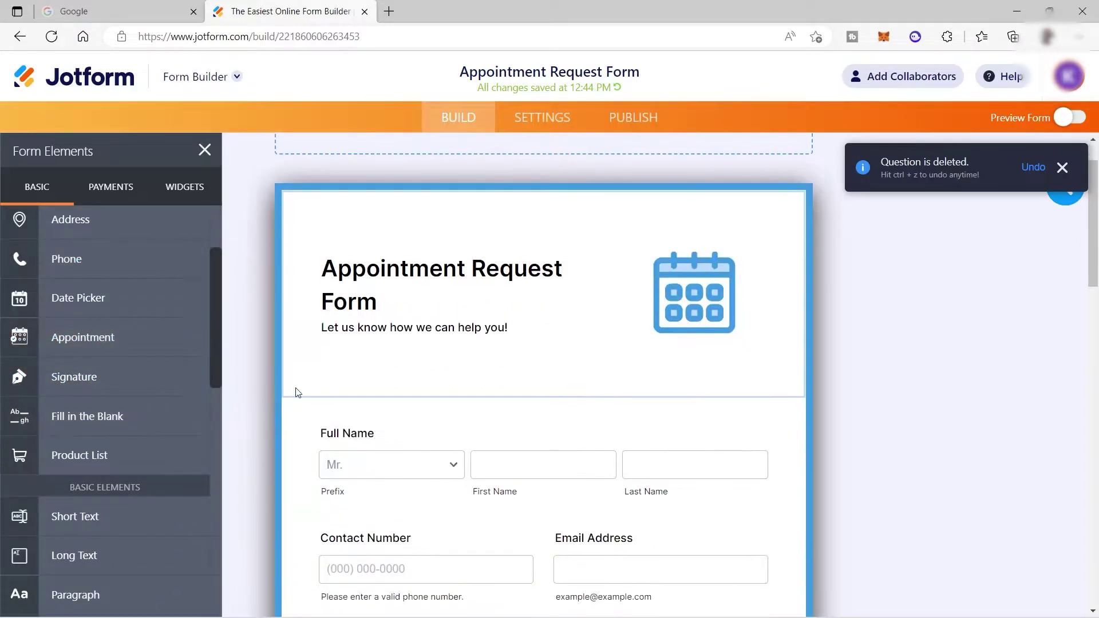
{"action": "scroll", "coordinate": [128, 336], "scroll_direction": "down", "scroll_amount": 3}
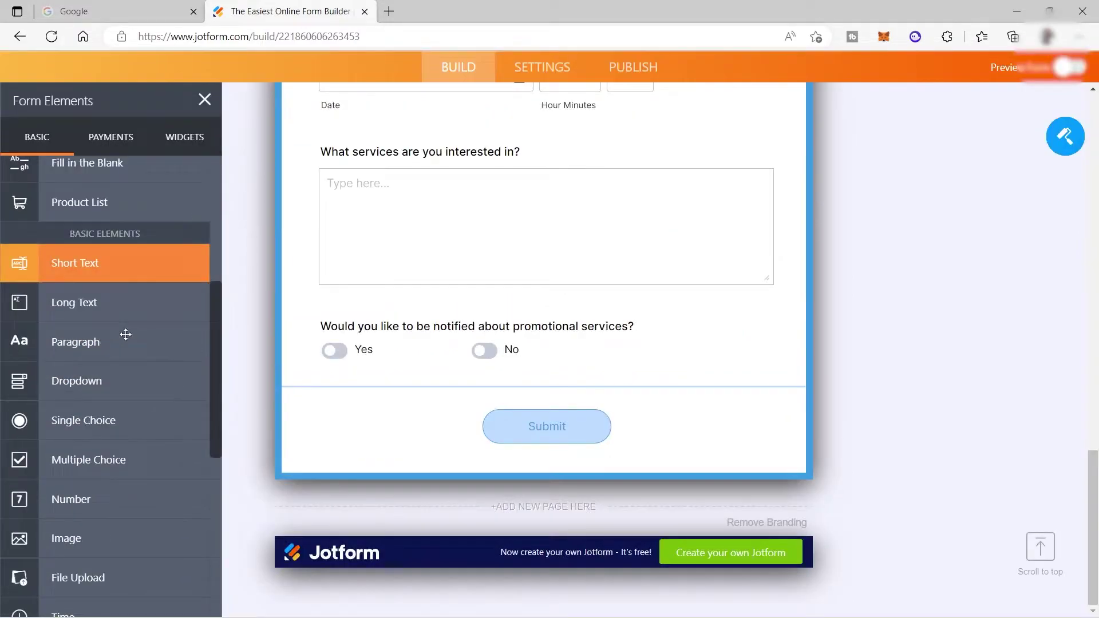
{"action": "left_click", "coordinate": [110, 383]}
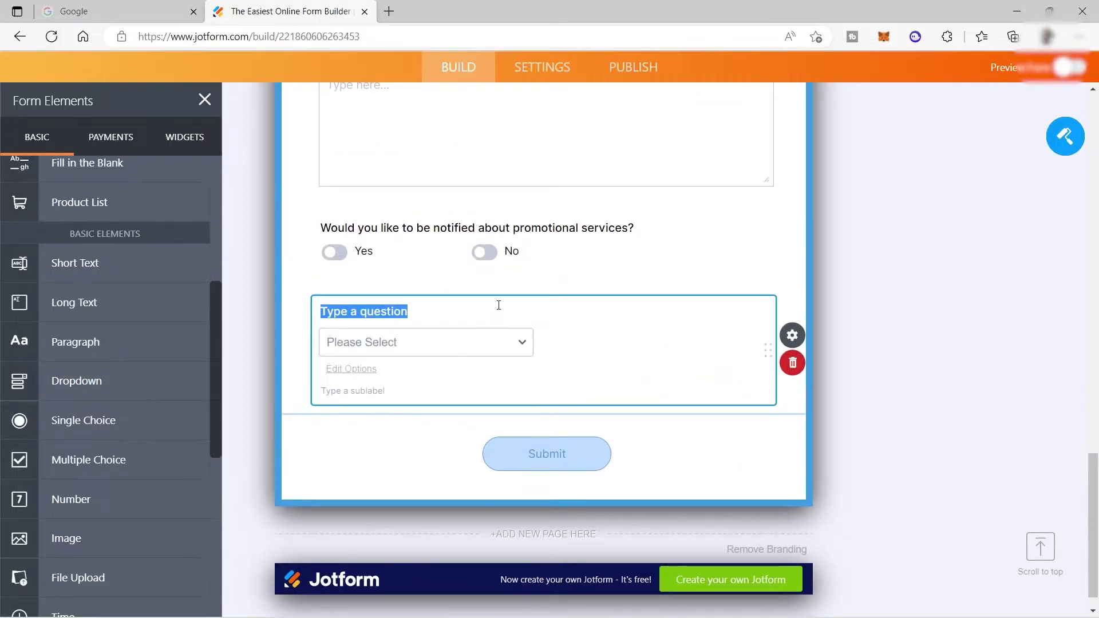
{"action": "scroll", "coordinate": [609, 376], "scroll_direction": "up", "scroll_amount": 1}
{"action": "left_click_drag", "start_coordinate": [595, 406], "coordinate": [586, 285]}
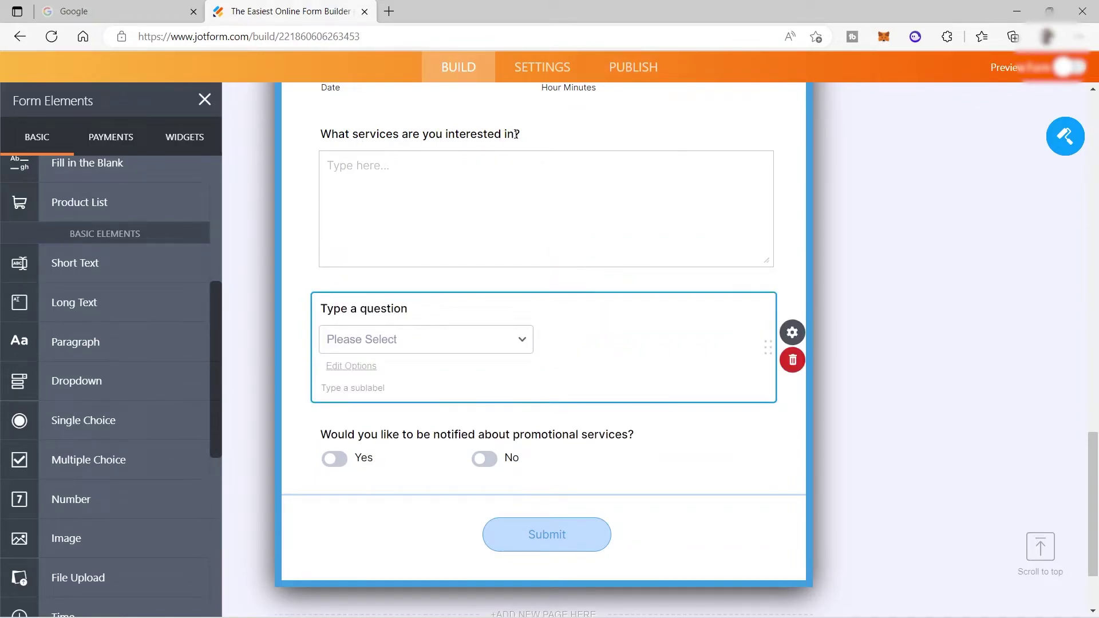
Copy the question text "What services are you interested in?" and delete that long text field from the form.
{"action": "left_click_drag", "start_coordinate": [522, 135], "coordinate": [297, 141]}
{"action": "key", "text": "ctrl+c"}
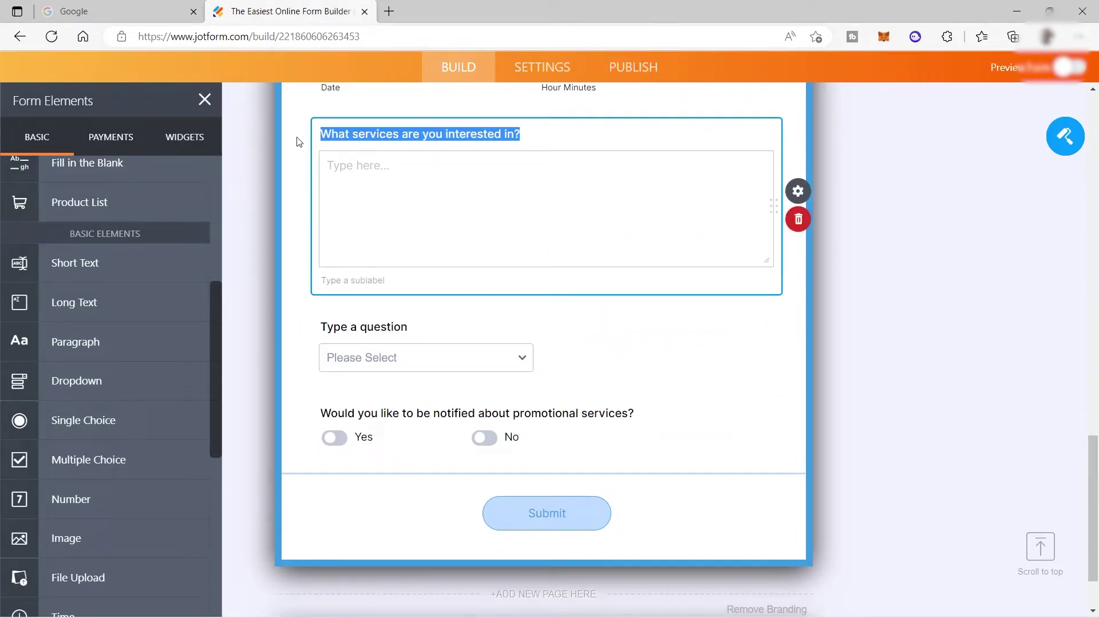
{"action": "left_click", "coordinate": [802, 224]}
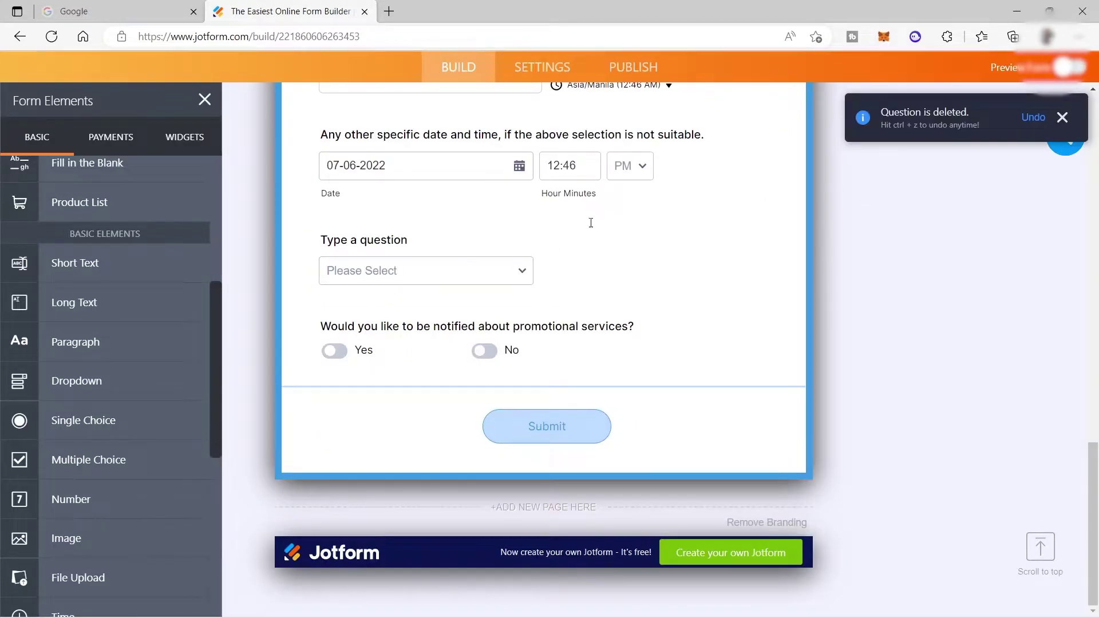
Paste "What services are you interested in?" as the question label of the dropdown.
{"action": "scroll", "coordinate": [558, 252], "scroll_direction": "up", "scroll_amount": 3}
{"action": "left_click", "coordinate": [406, 401]}
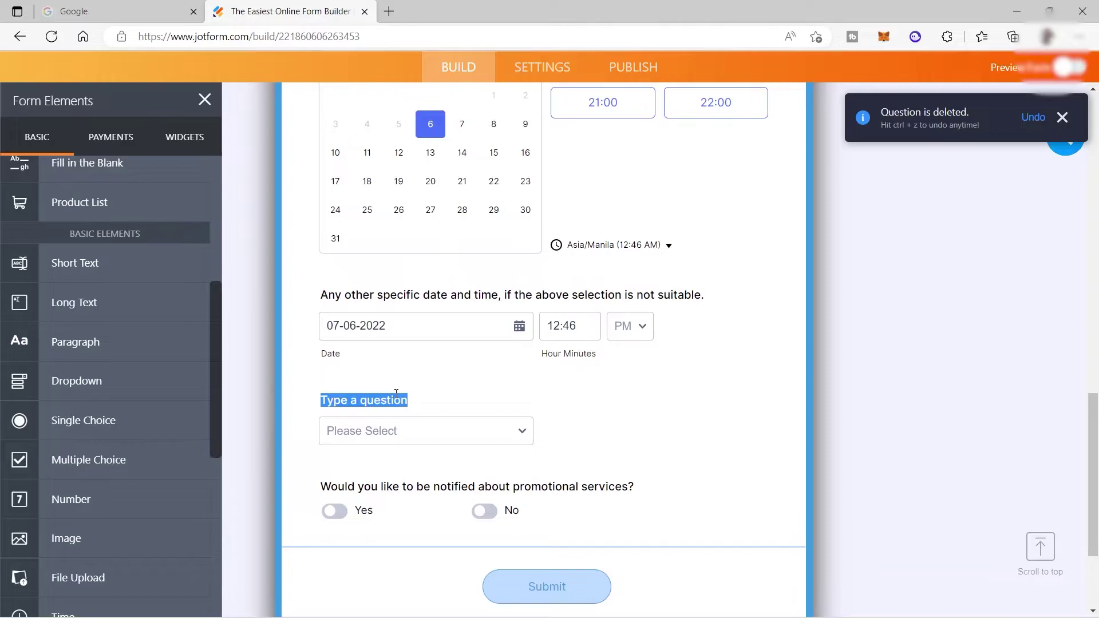
{"action": "key", "text": "ctrl+v"}
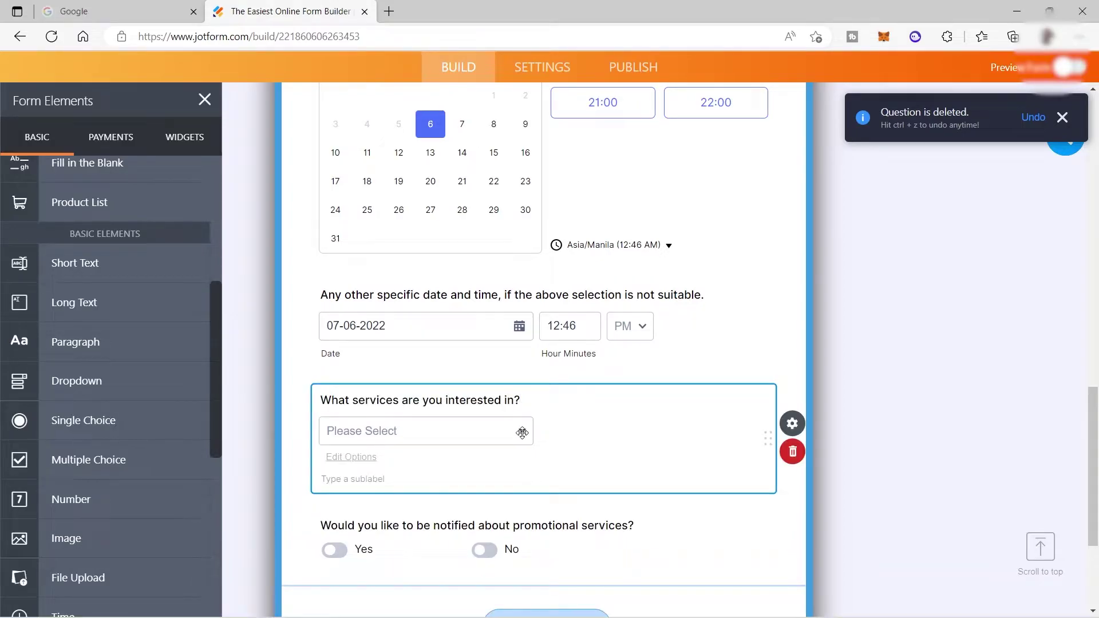
Set the options of the services dropdown to Test 1, Test 2 and Test 3.
{"action": "left_click", "coordinate": [521, 432]}
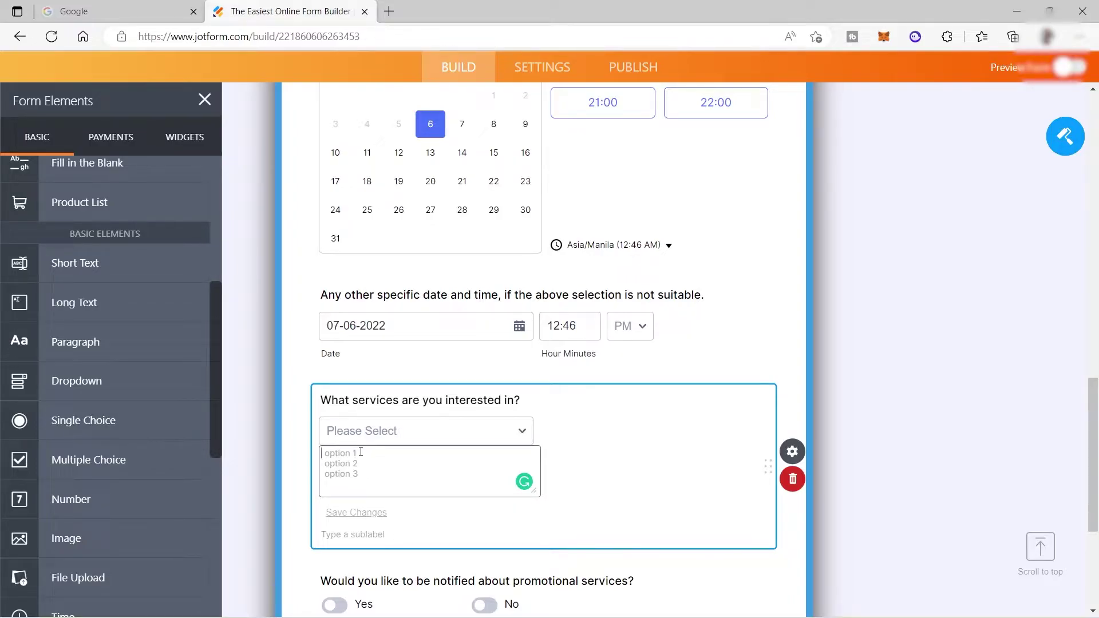
{"action": "type", "text": "Test 1"}
{"action": "key", "text": "Return"}
{"action": "type", "text": "Tes"}
{"action": "scroll", "coordinate": [612, 262], "scroll_direction": "down", "scroll_amount": 3}
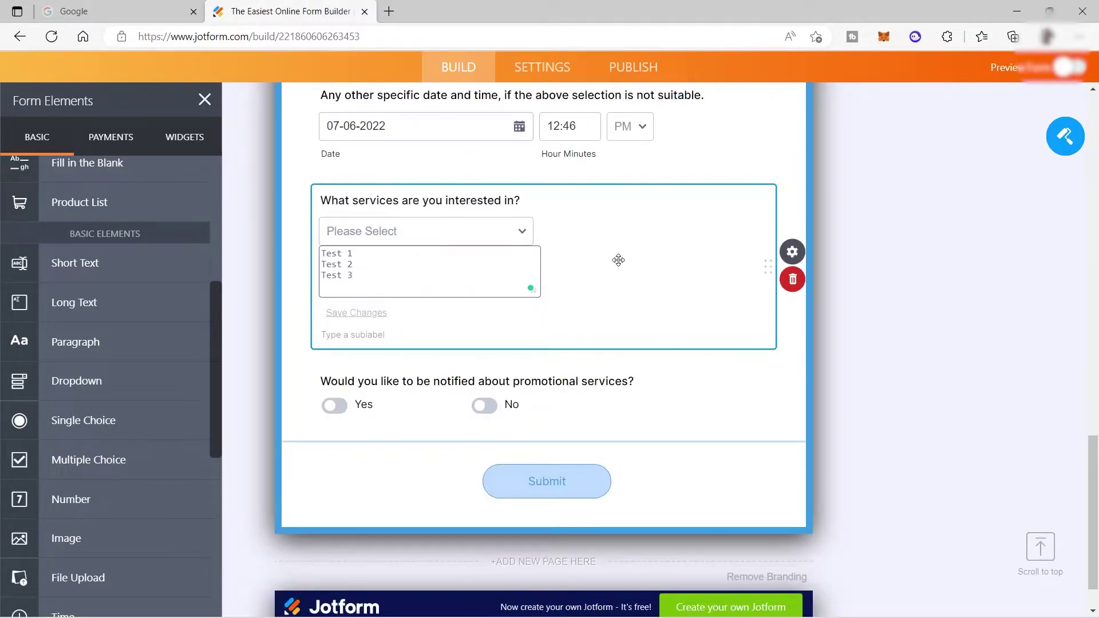
{"action": "left_click", "coordinate": [615, 264]}
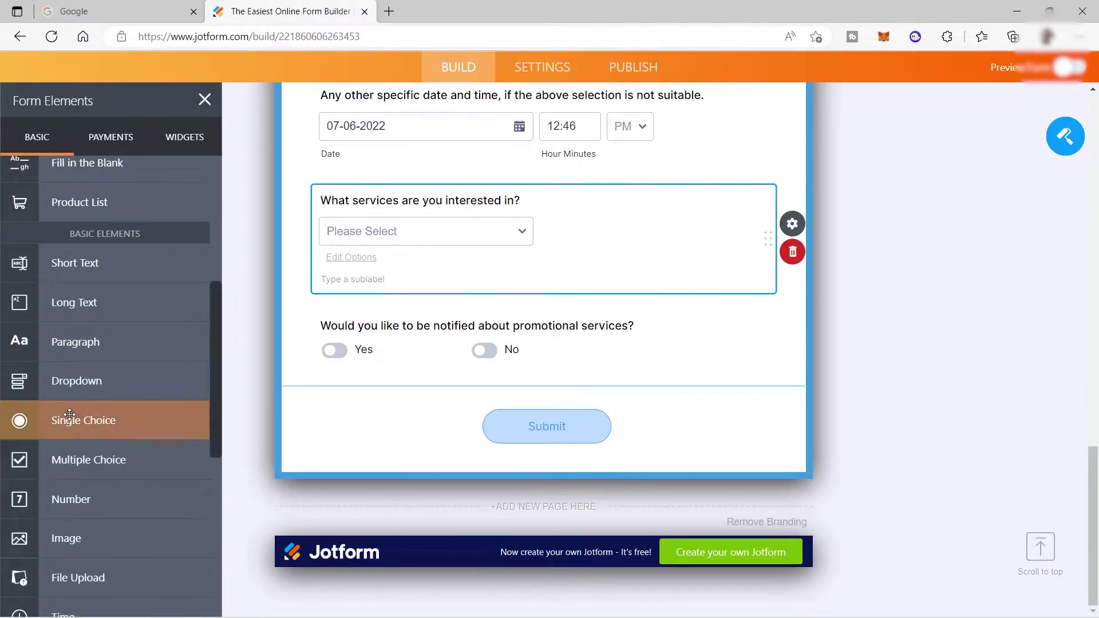
Look through the available payment gateways, add the PayPal Business element to the end of the form, and close its integration settings.
{"action": "scroll", "coordinate": [102, 159], "scroll_direction": "up", "scroll_amount": 4}
{"action": "left_click", "coordinate": [105, 141]}
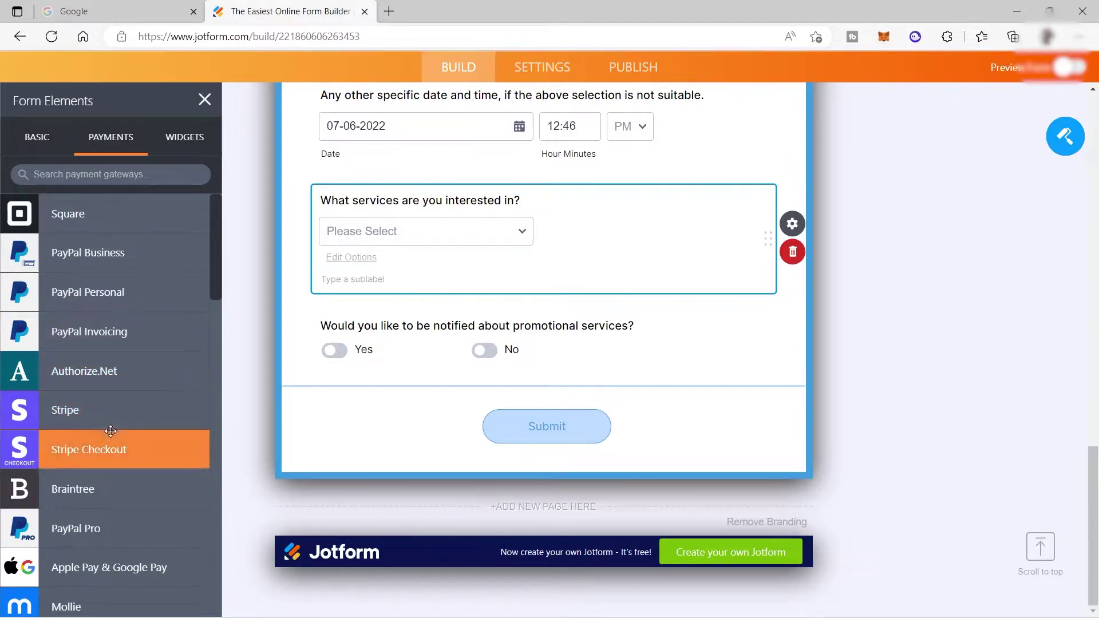
{"action": "scroll", "coordinate": [111, 430], "scroll_direction": "down", "scroll_amount": 2}
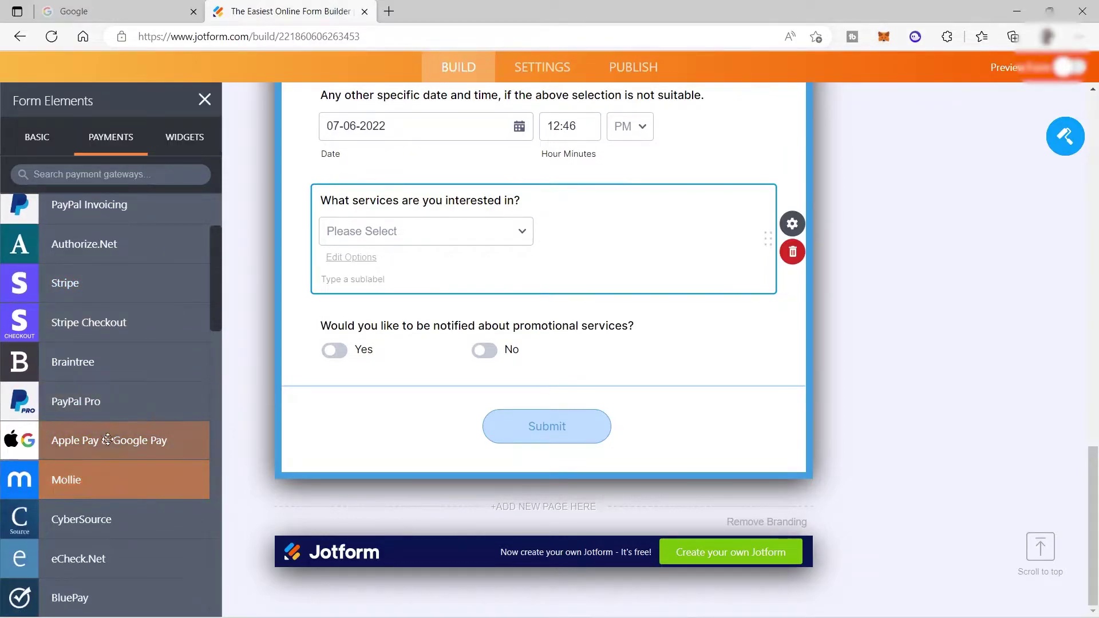
{"action": "scroll", "coordinate": [108, 439], "scroll_direction": "down", "scroll_amount": 2}
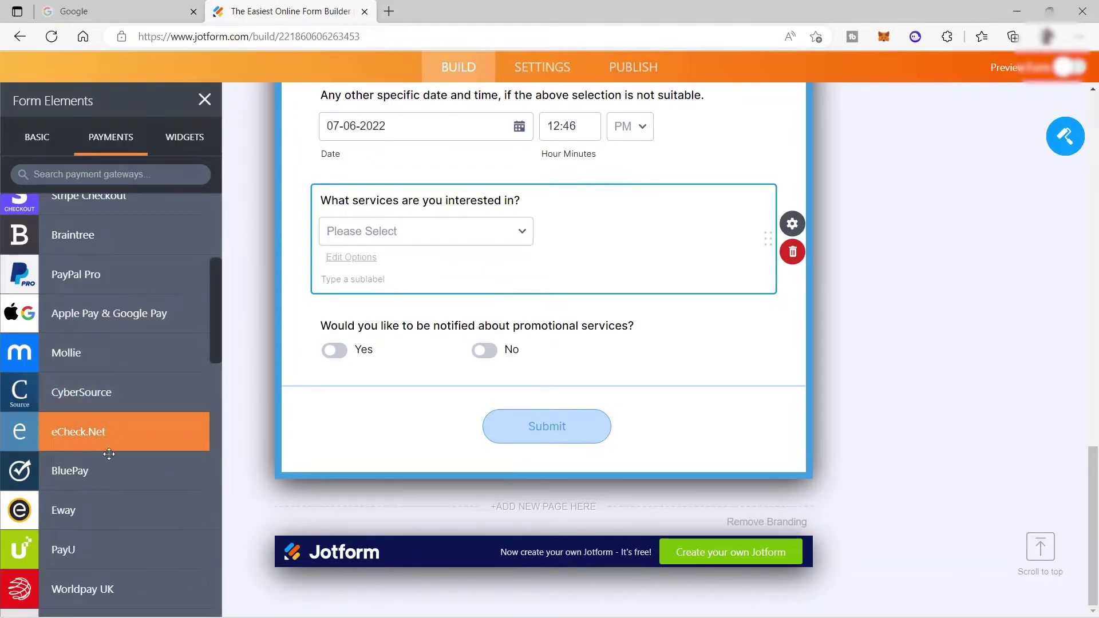
{"action": "scroll", "coordinate": [120, 522], "scroll_direction": "down", "scroll_amount": 2}
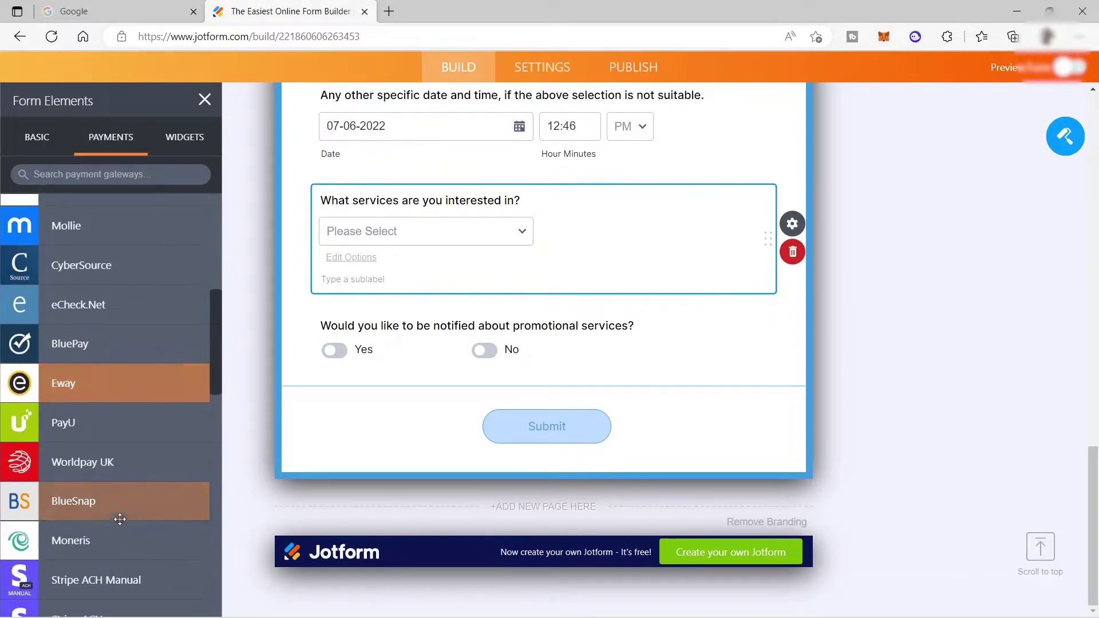
{"action": "scroll", "coordinate": [135, 487], "scroll_direction": "up", "scroll_amount": 3}
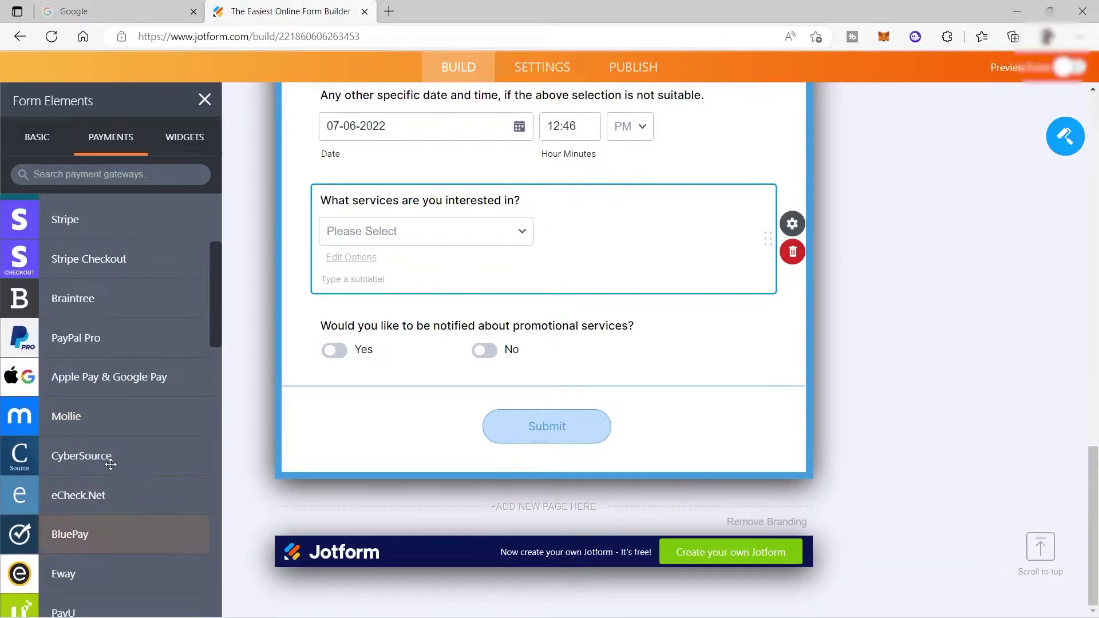
{"action": "scroll", "coordinate": [111, 460], "scroll_direction": "down", "scroll_amount": 2}
{"action": "scroll", "coordinate": [97, 370], "scroll_direction": "up", "scroll_amount": 4}
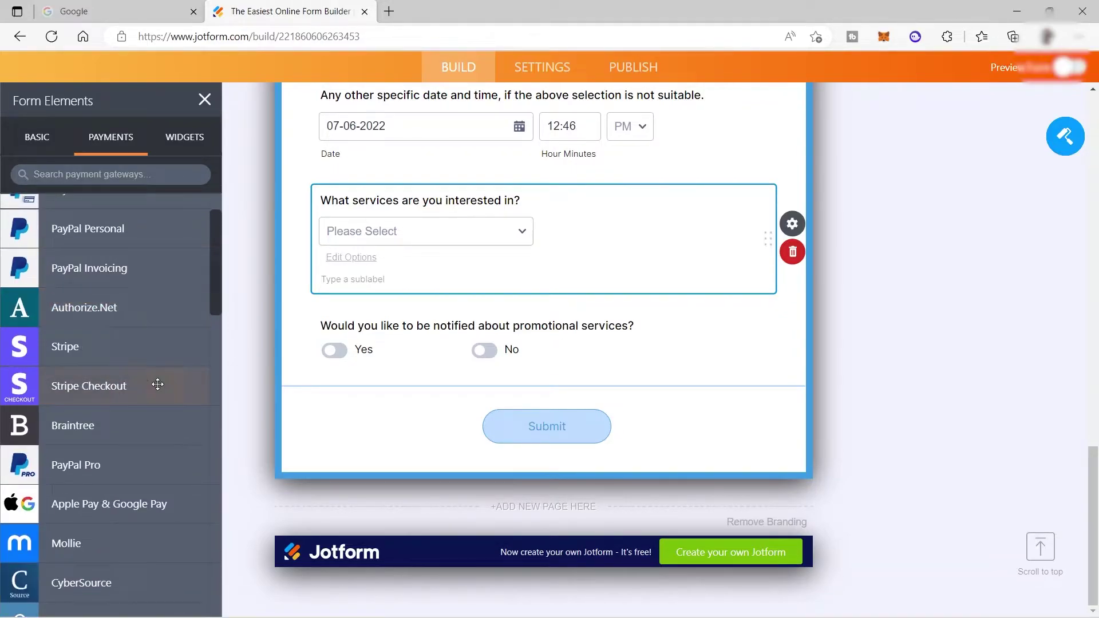
{"action": "scroll", "coordinate": [157, 383], "scroll_direction": "up", "scroll_amount": 2}
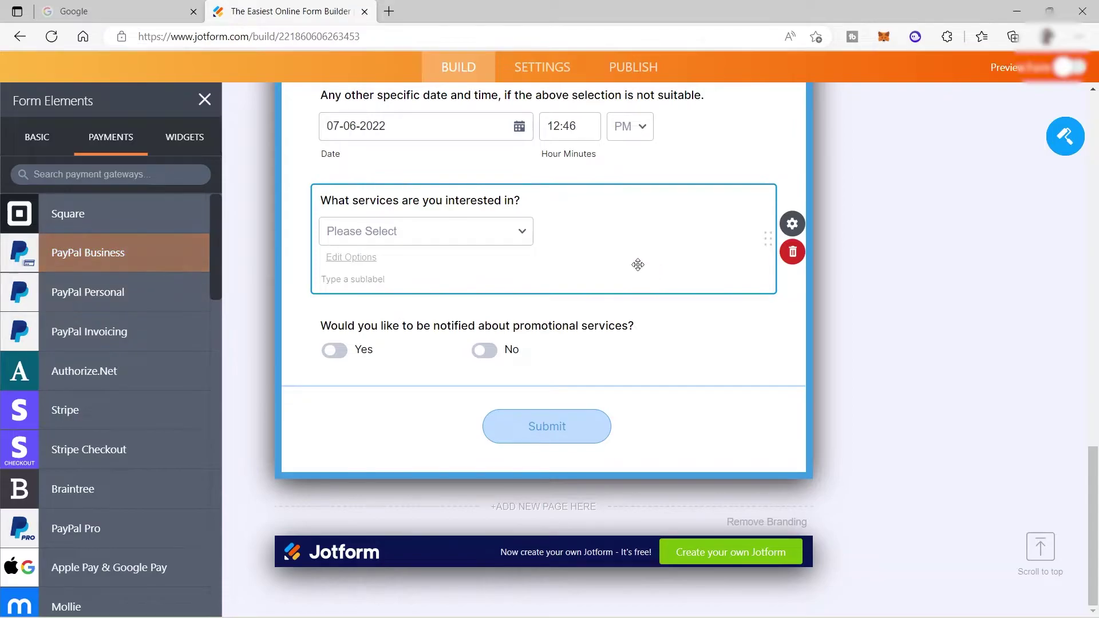
{"action": "left_click", "coordinate": [54, 258]}
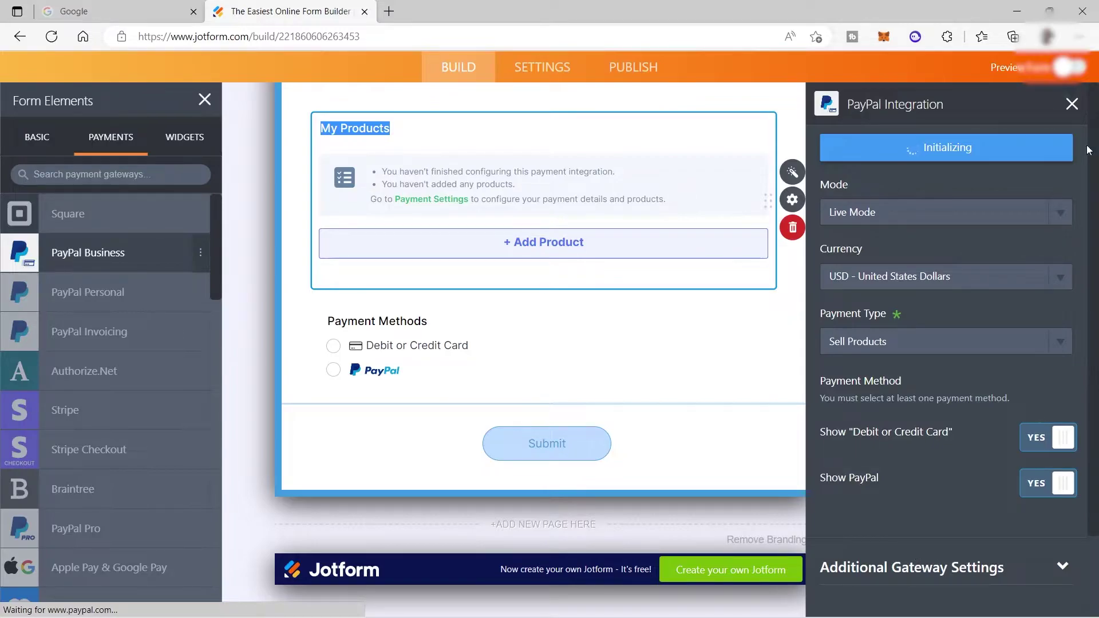
{"action": "left_click", "coordinate": [1072, 105]}
Add the Terms & Conditions widget below the My Products section, look over its general settings, and close them.
{"action": "left_click", "coordinate": [188, 138]}
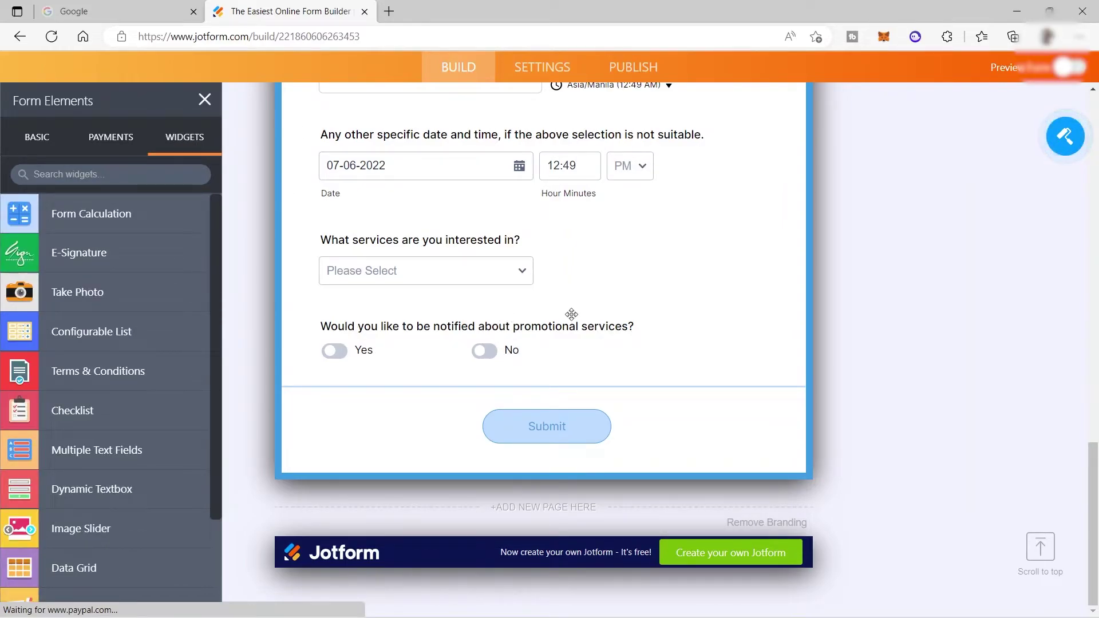
{"action": "scroll", "coordinate": [679, 306], "scroll_direction": "up", "scroll_amount": 7}
{"action": "scroll", "coordinate": [706, 300], "scroll_direction": "down", "scroll_amount": 3}
{"action": "scroll", "coordinate": [351, 319], "scroll_direction": "down", "scroll_amount": 5}
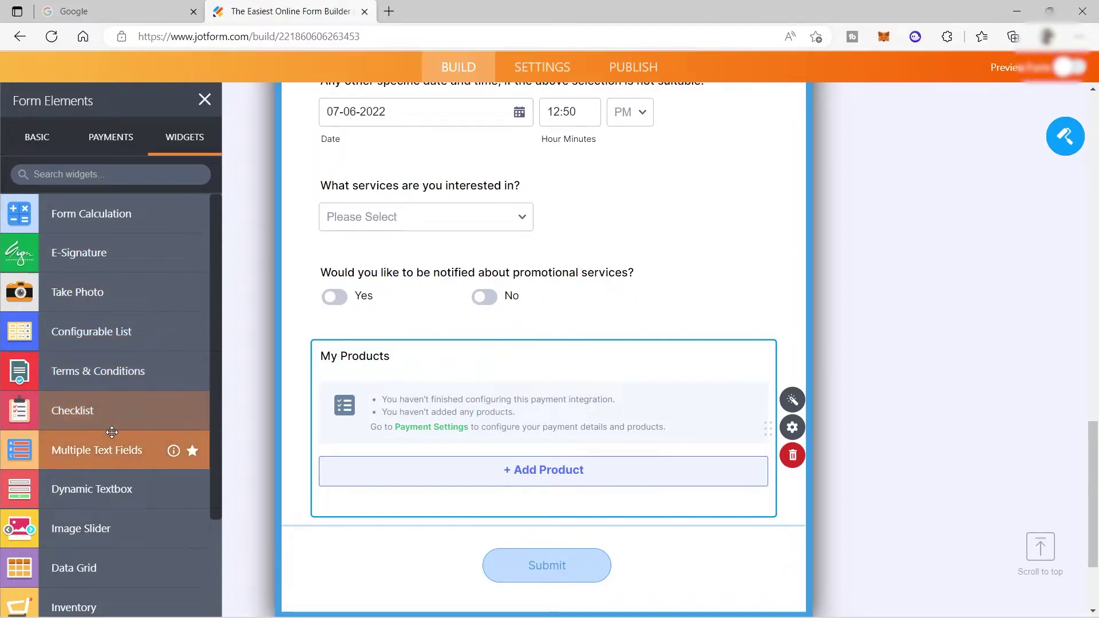
{"action": "scroll", "coordinate": [115, 516], "scroll_direction": "down", "scroll_amount": 2}
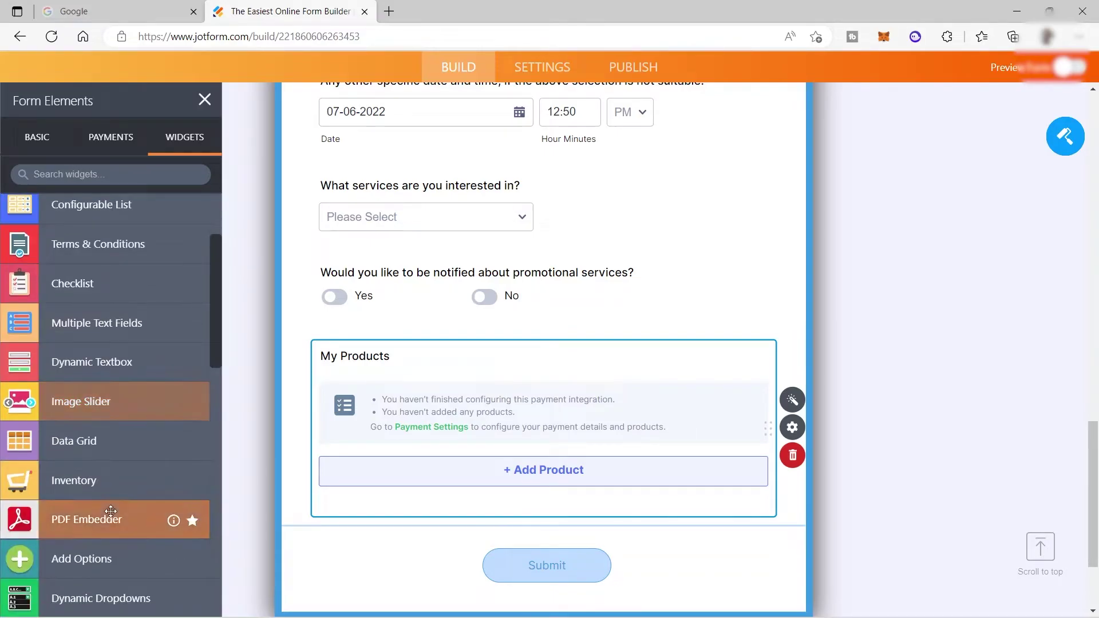
{"action": "scroll", "coordinate": [100, 458], "scroll_direction": "up", "scroll_amount": 2}
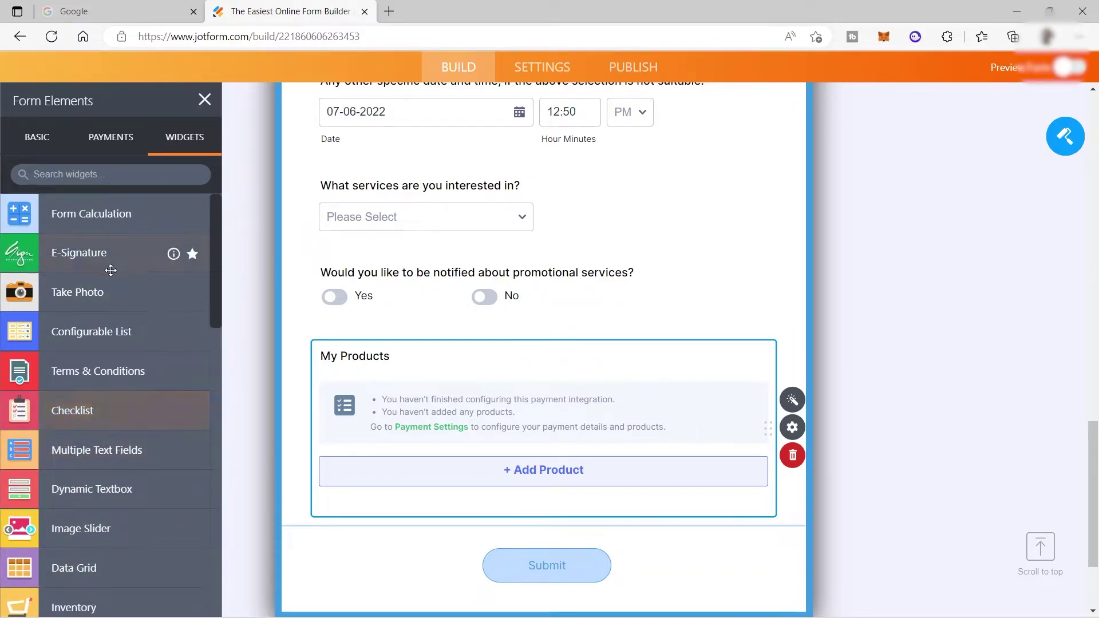
{"action": "left_click", "coordinate": [106, 376]}
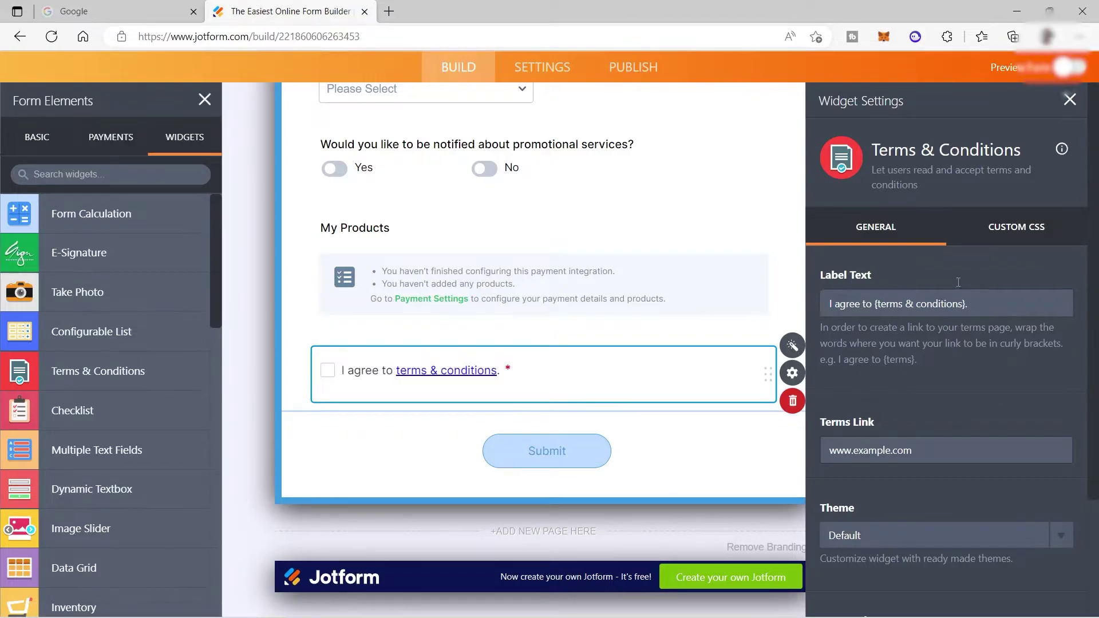
{"action": "left_click_drag", "start_coordinate": [817, 309], "coordinate": [348, 357]}
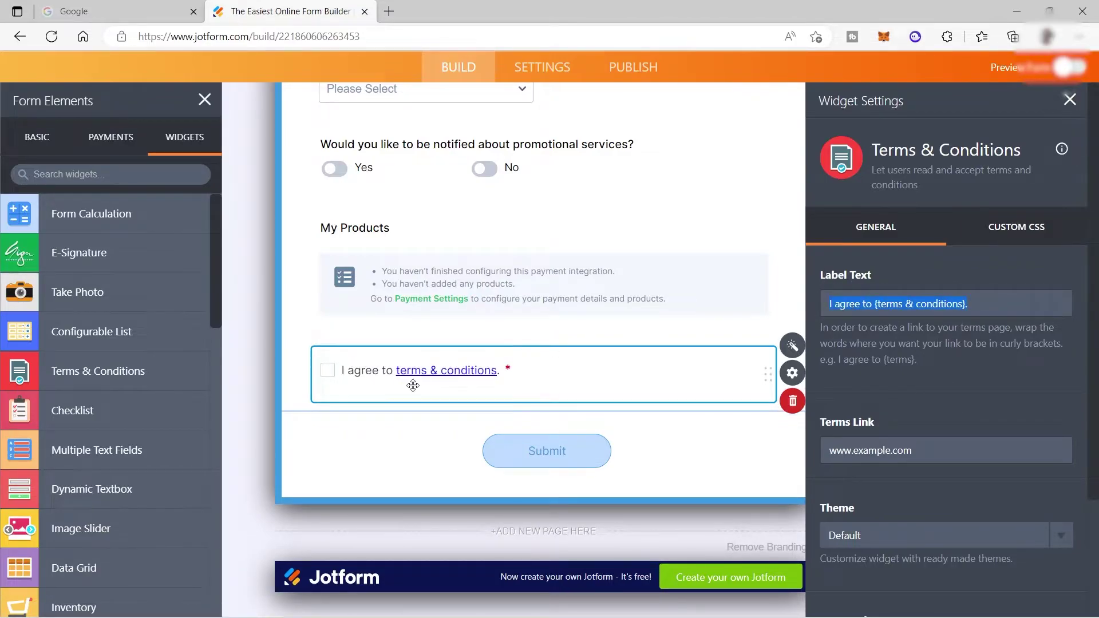
{"action": "scroll", "coordinate": [938, 338], "scroll_direction": "down", "scroll_amount": 2}
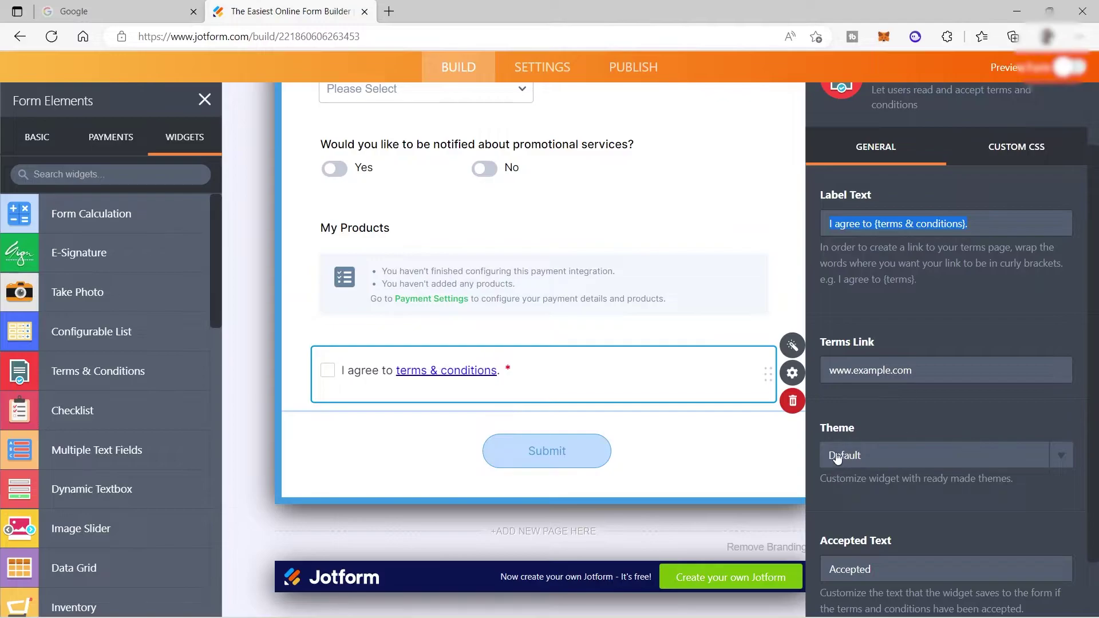
{"action": "scroll", "coordinate": [968, 425], "scroll_direction": "down", "scroll_amount": 1}
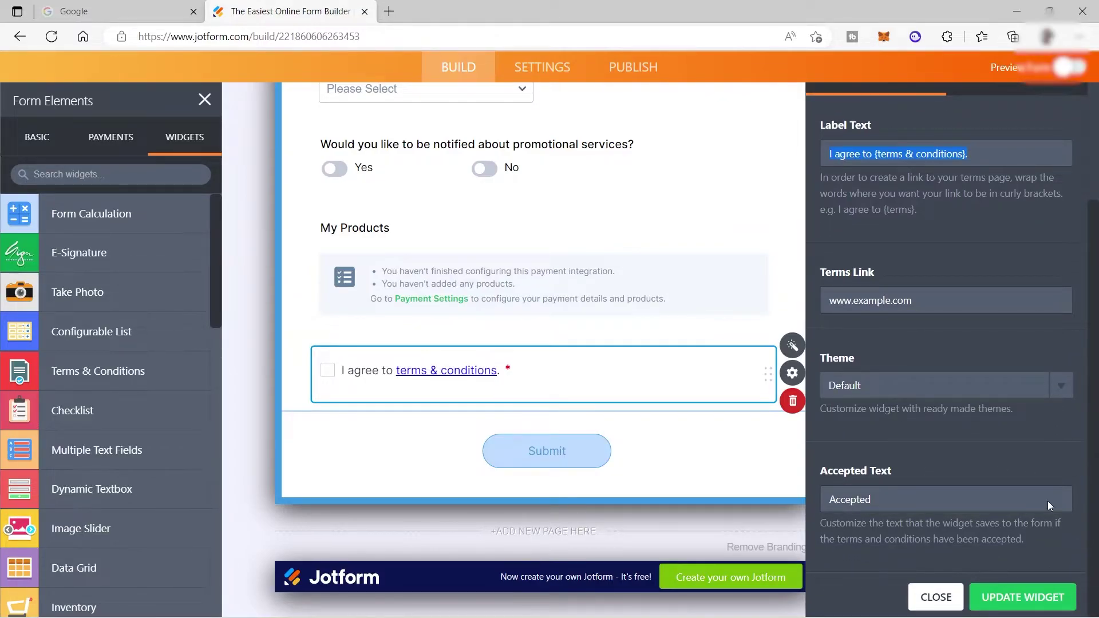
{"action": "key", "text": "Escape"}
Apply the orange page and yellow form color scheme to the appointment request form with the Form Designer.
{"action": "scroll", "coordinate": [699, 318], "scroll_direction": "up", "scroll_amount": 1}
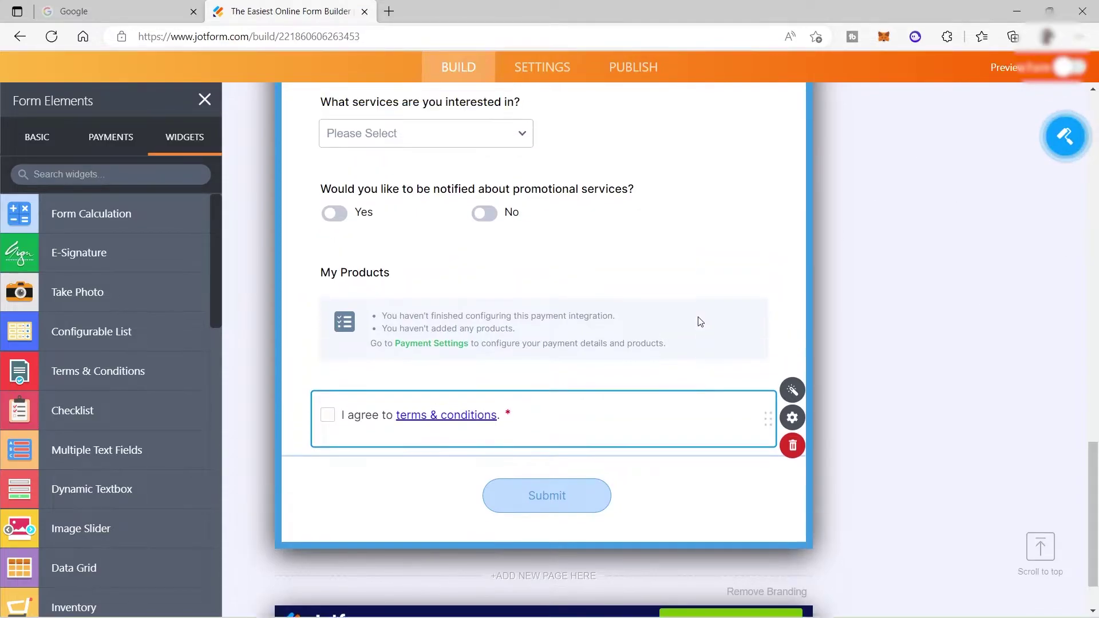
{"action": "scroll", "coordinate": [699, 317], "scroll_direction": "up", "scroll_amount": 2}
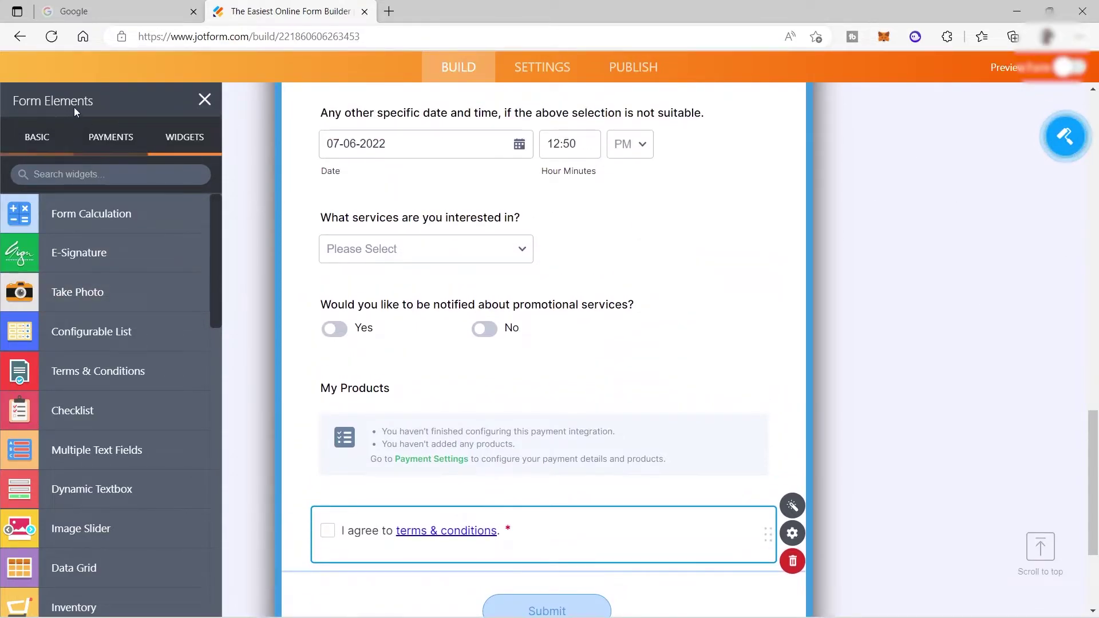
{"action": "left_click", "coordinate": [204, 101]}
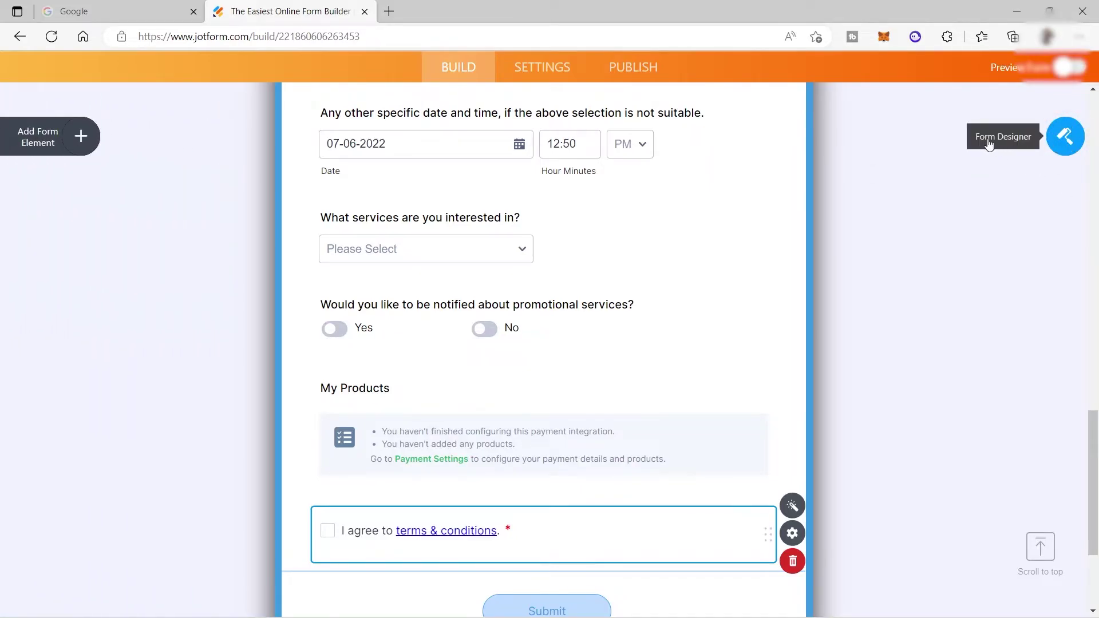
{"action": "left_click", "coordinate": [1057, 144]}
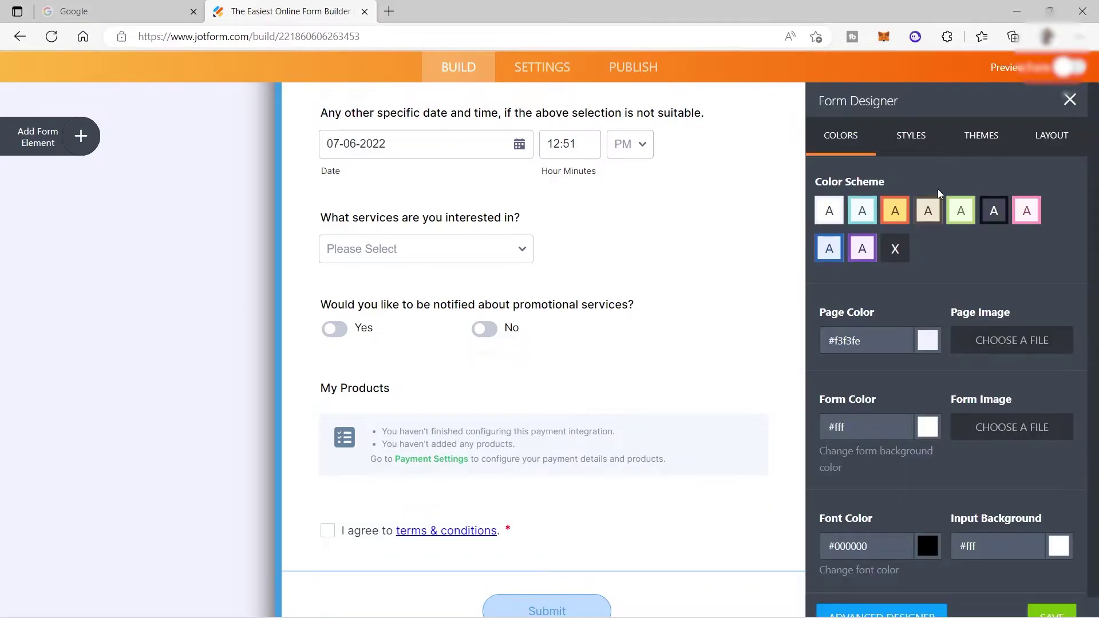
{"action": "scroll", "coordinate": [616, 299], "scroll_direction": "up", "scroll_amount": 15}
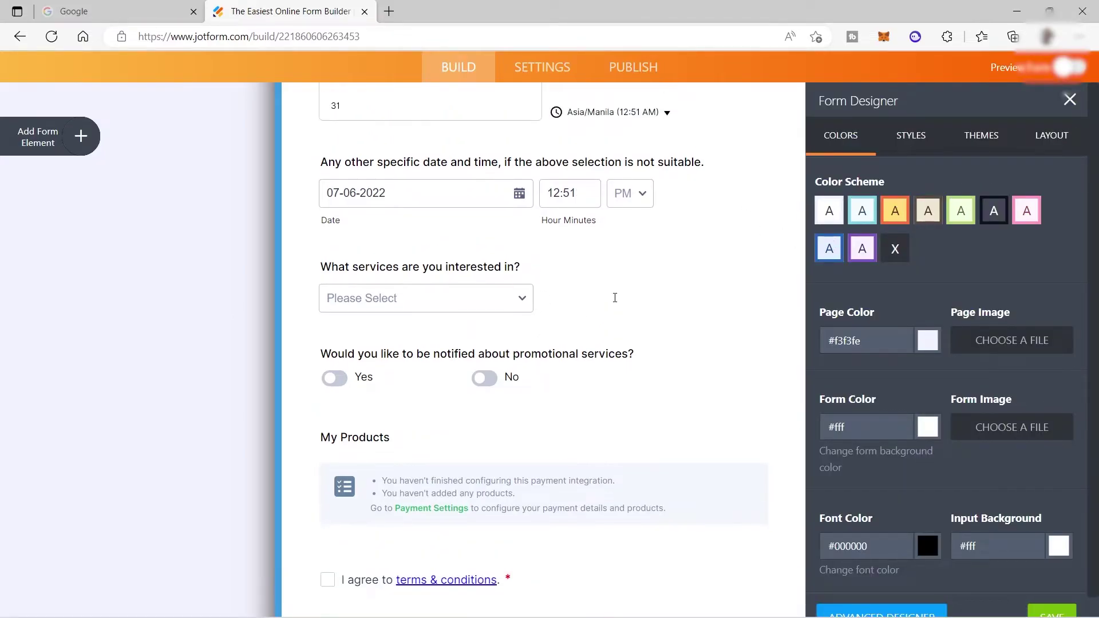
{"action": "scroll", "coordinate": [622, 297], "scroll_direction": "up", "scroll_amount": 5}
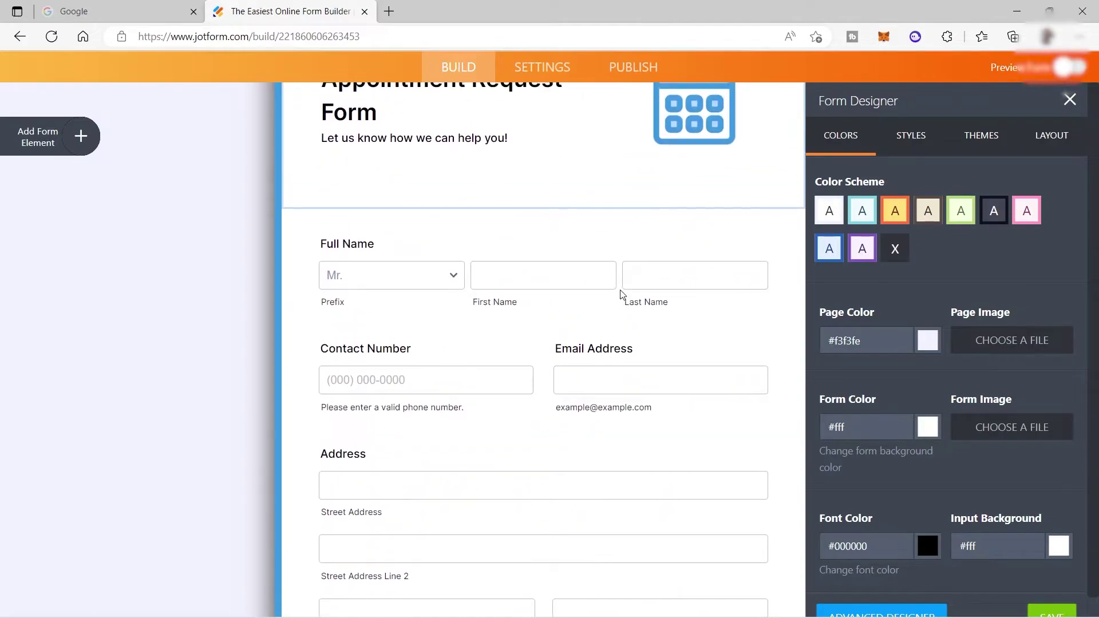
{"action": "scroll", "coordinate": [601, 319], "scroll_direction": "up", "scroll_amount": 2}
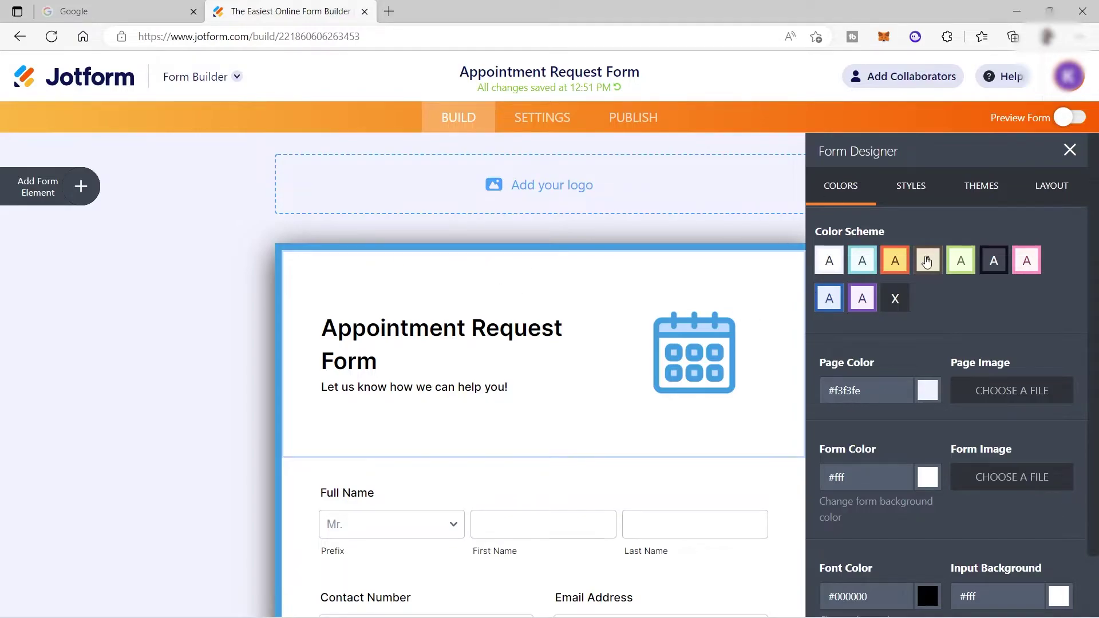
{"action": "left_click", "coordinate": [896, 262]}
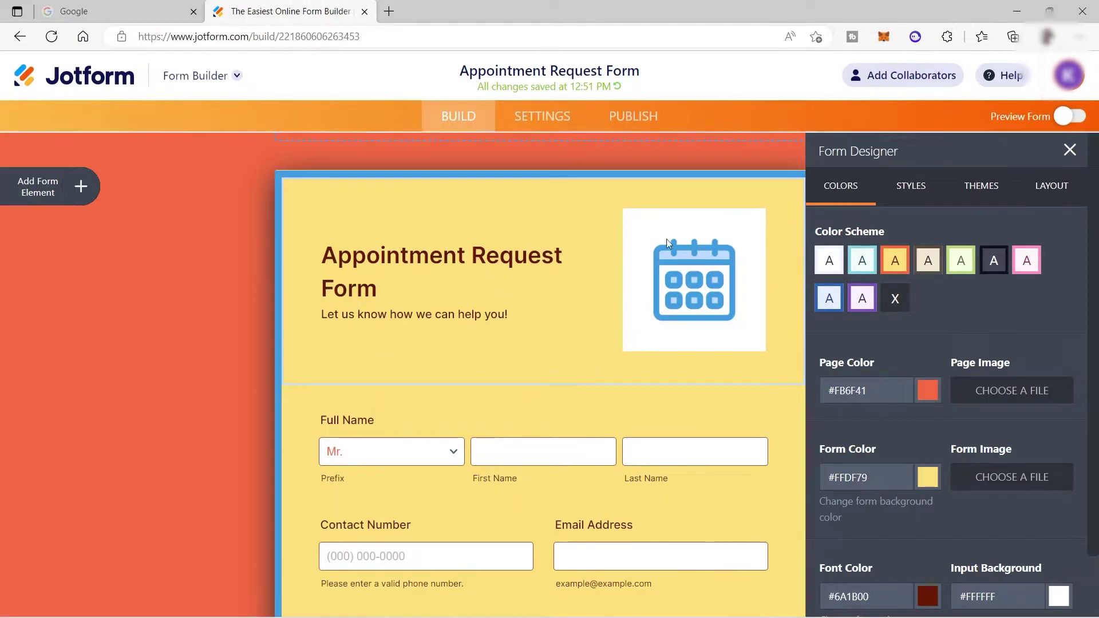
{"action": "scroll", "coordinate": [777, 283], "scroll_direction": "down", "scroll_amount": 2}
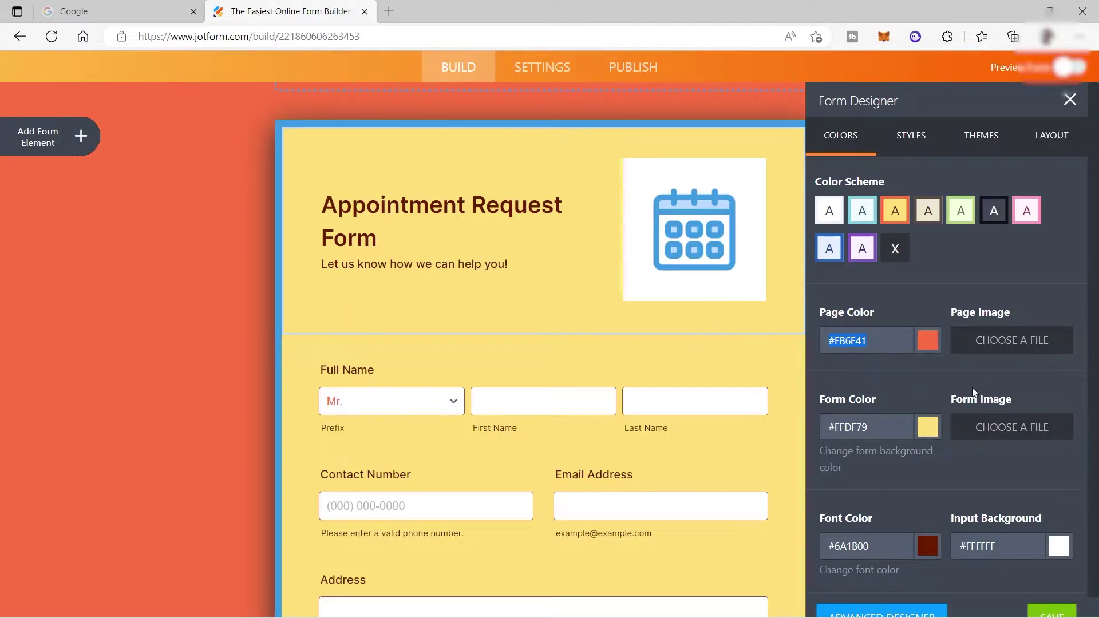
{"action": "scroll", "coordinate": [874, 400], "scroll_direction": "up", "scroll_amount": 1}
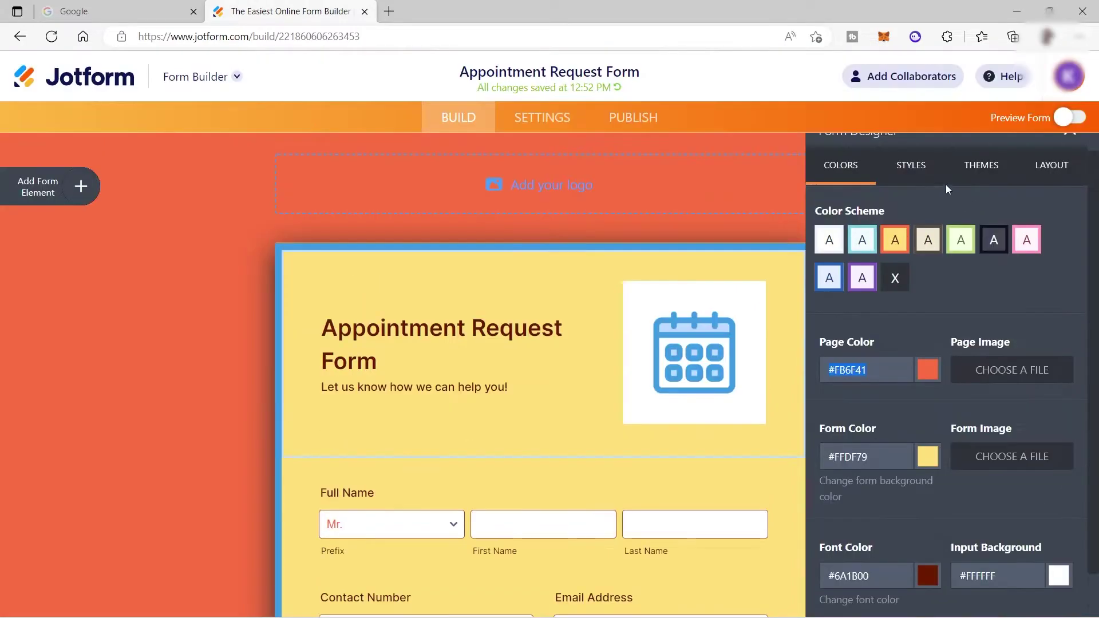
Examine the Form Designer's style settings, featured themes and layout options.
{"action": "left_click", "coordinate": [896, 168]}
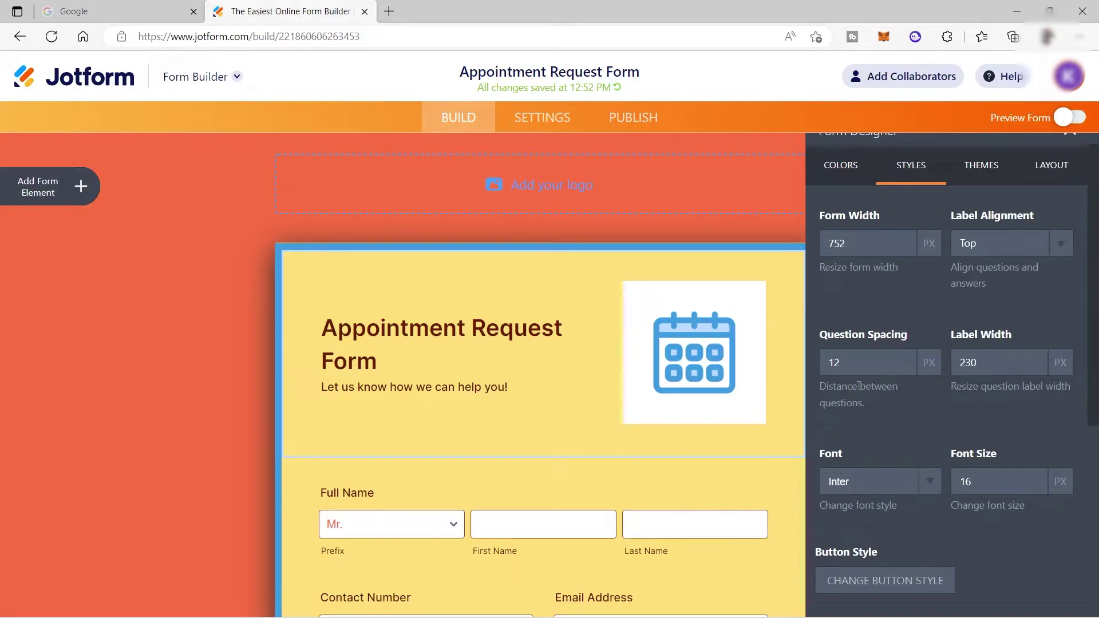
{"action": "scroll", "coordinate": [902, 309], "scroll_direction": "up", "scroll_amount": 1}
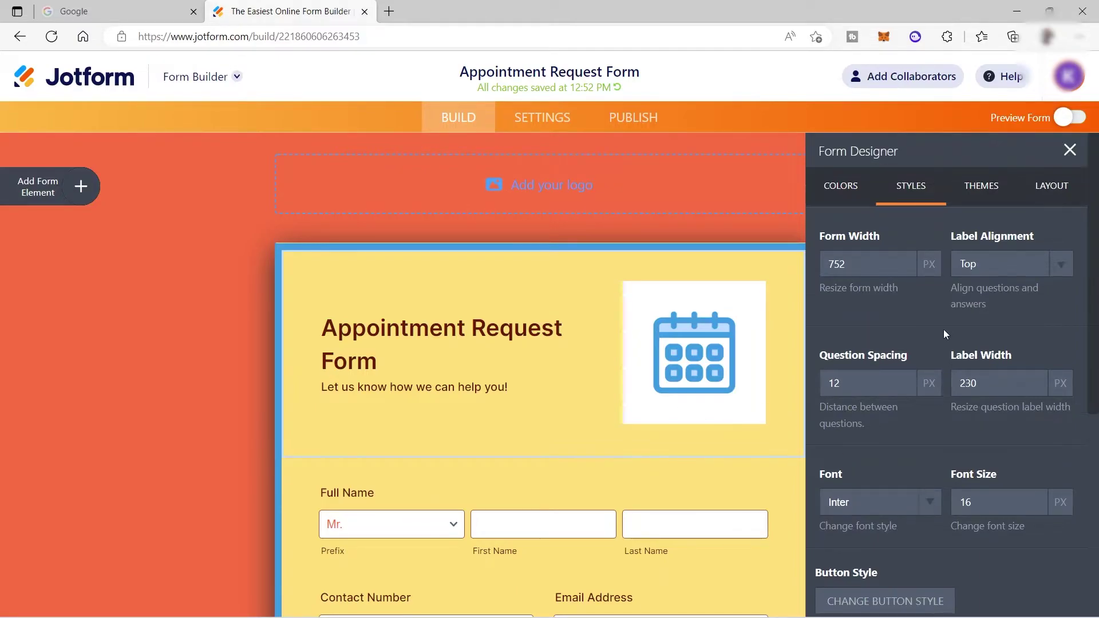
{"action": "left_click", "coordinate": [974, 189]}
{"action": "mouse_move", "coordinate": [1016, 319]}
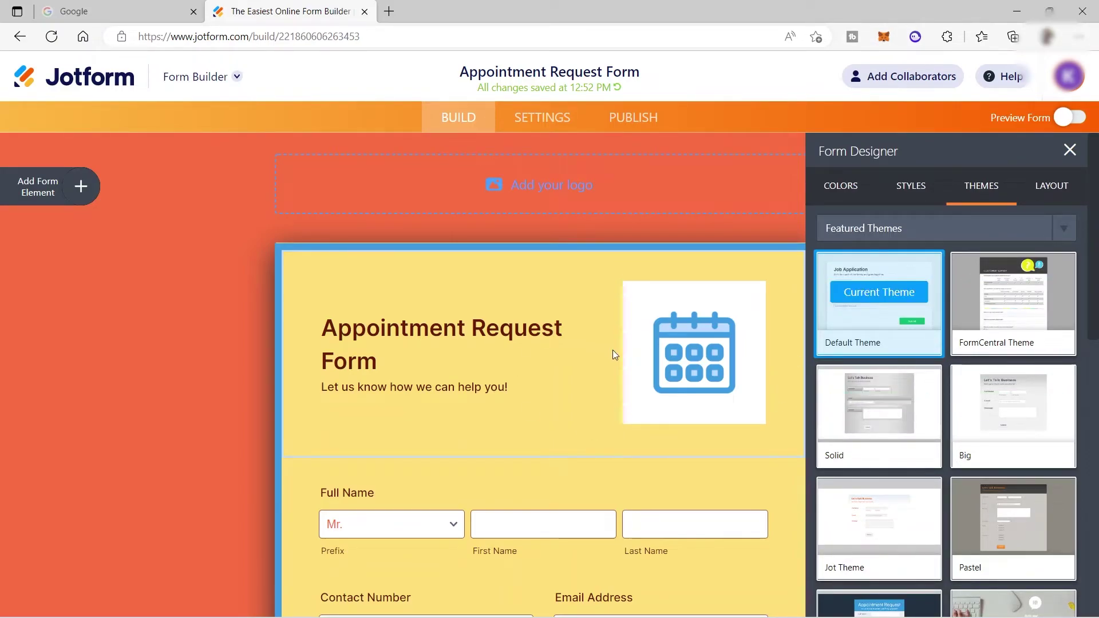
{"action": "scroll", "coordinate": [614, 366], "scroll_direction": "down", "scroll_amount": 3}
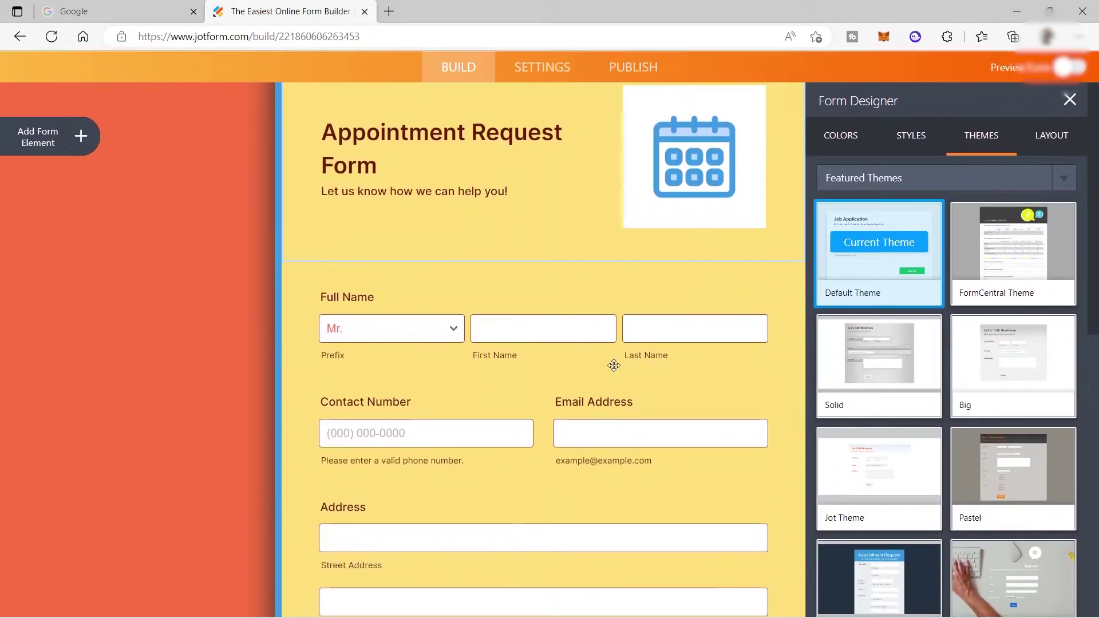
{"action": "mouse_move", "coordinate": [981, 325]}
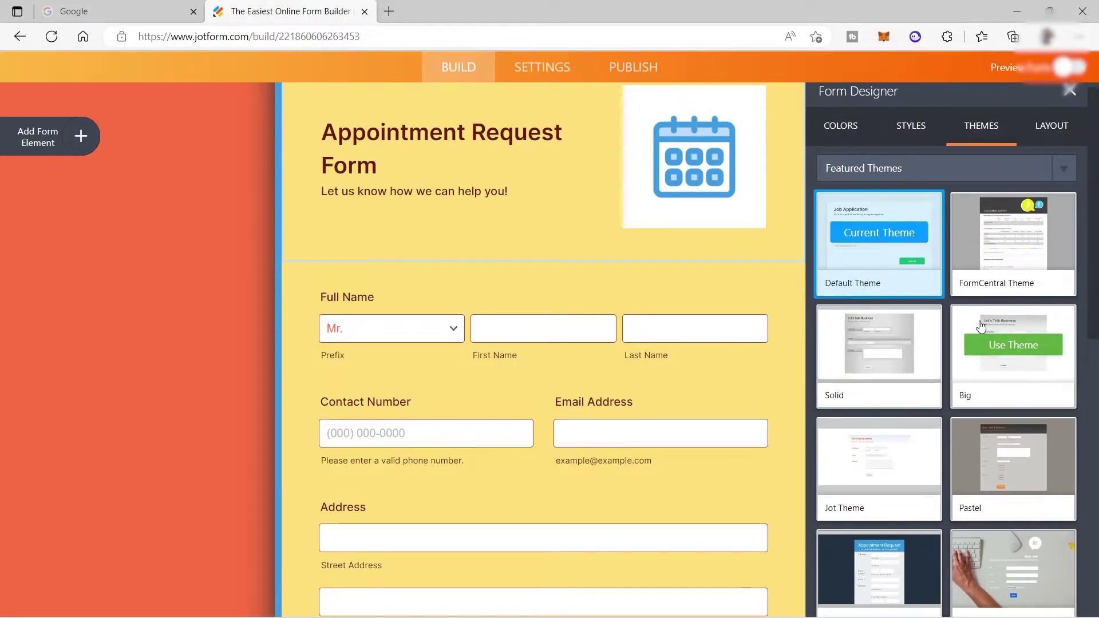
{"action": "scroll", "coordinate": [981, 325], "scroll_direction": "down", "scroll_amount": 3}
{"action": "mouse_move", "coordinate": [992, 405]}
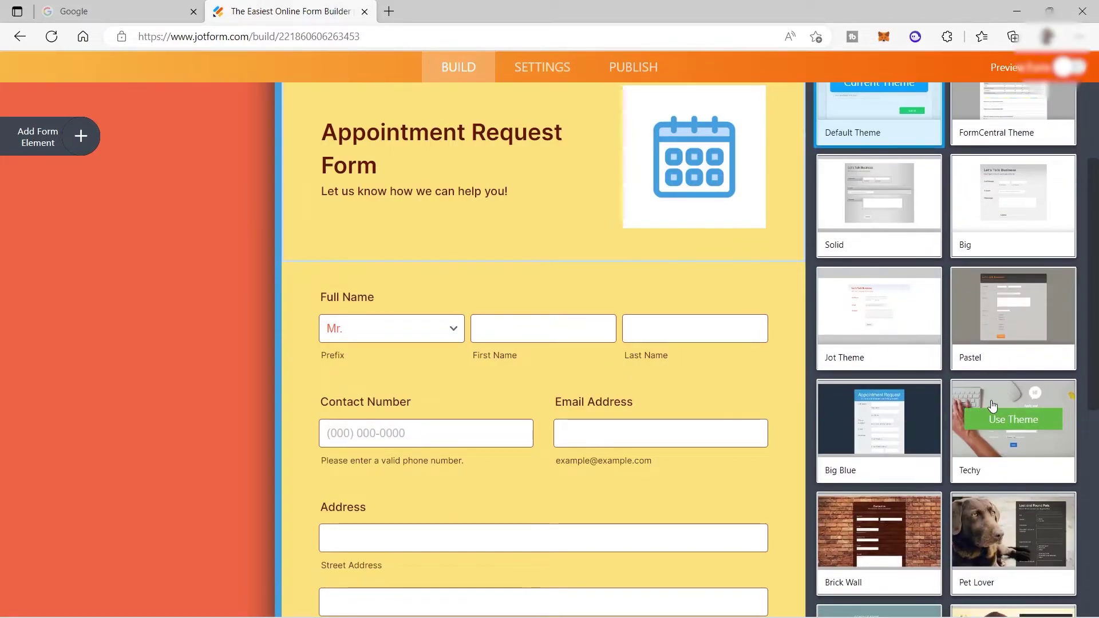
{"action": "scroll", "coordinate": [992, 405], "scroll_direction": "down", "scroll_amount": 3}
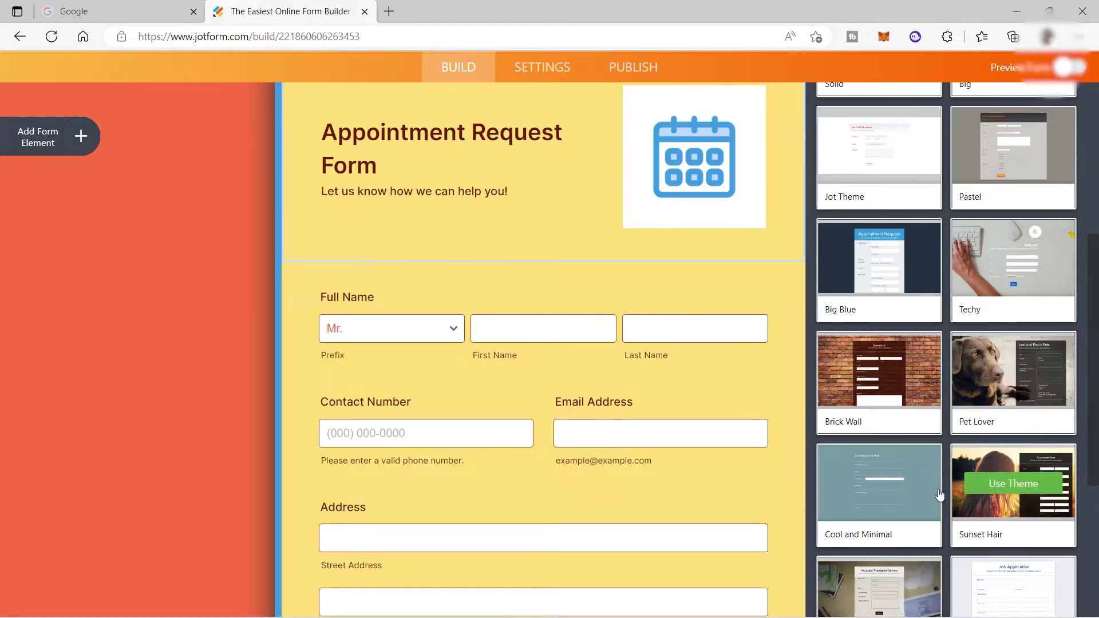
{"action": "scroll", "coordinate": [940, 494], "scroll_direction": "down", "scroll_amount": 3}
{"action": "scroll", "coordinate": [965, 477], "scroll_direction": "up", "scroll_amount": 4}
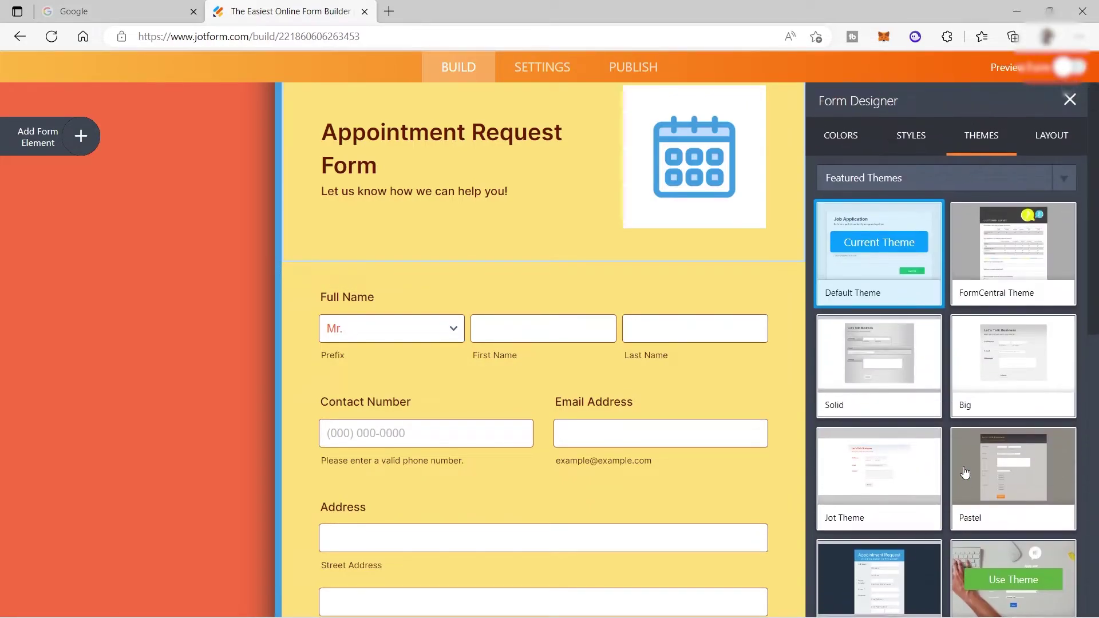
{"action": "left_click", "coordinate": [1056, 141]}
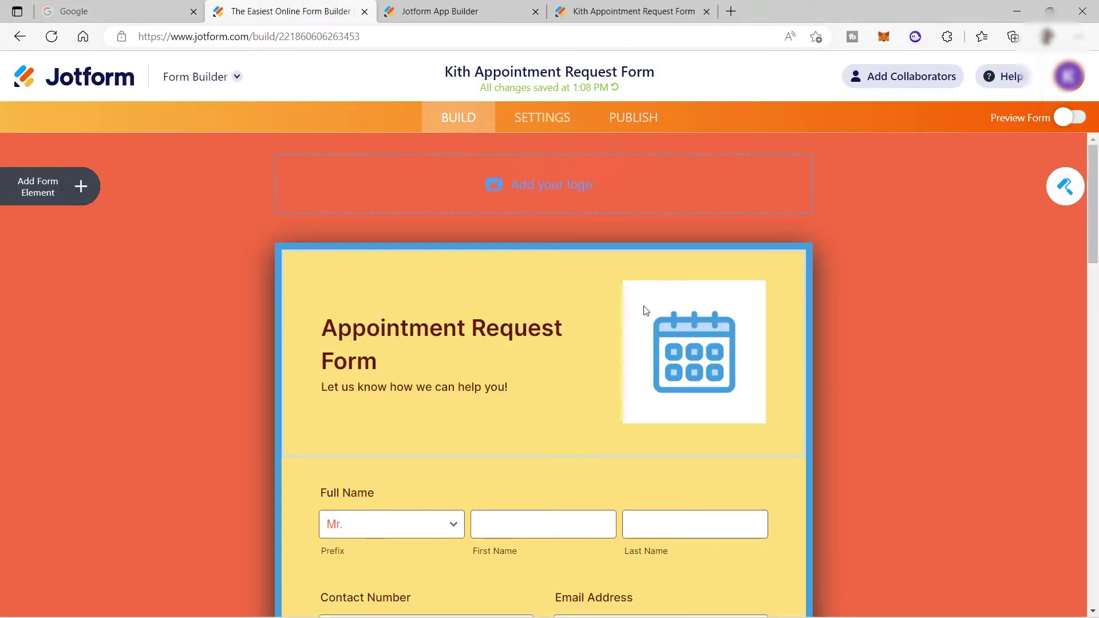
Review the recolored appointment request form from its header down to the terms & conditions checkbox.
{"action": "scroll", "coordinate": [633, 315], "scroll_direction": "down", "scroll_amount": 5}
{"action": "scroll", "coordinate": [662, 255], "scroll_direction": "down", "scroll_amount": 15}
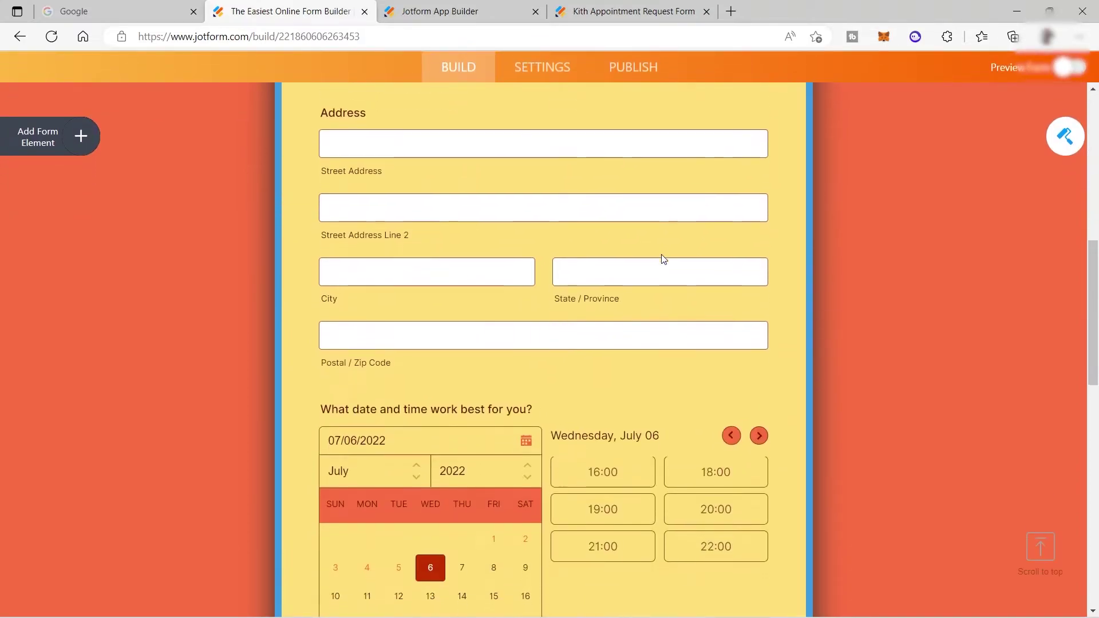
{"action": "scroll", "coordinate": [661, 254], "scroll_direction": "down", "scroll_amount": 3}
{"action": "scroll", "coordinate": [661, 255], "scroll_direction": "up", "scroll_amount": 10}
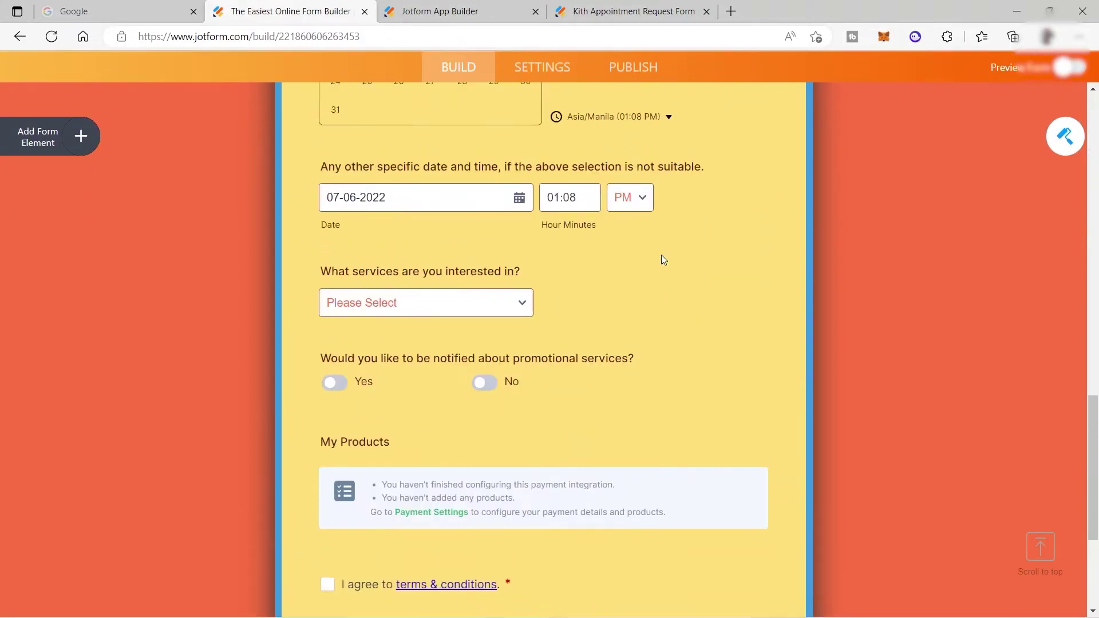
{"action": "scroll", "coordinate": [662, 259], "scroll_direction": "up", "scroll_amount": 4}
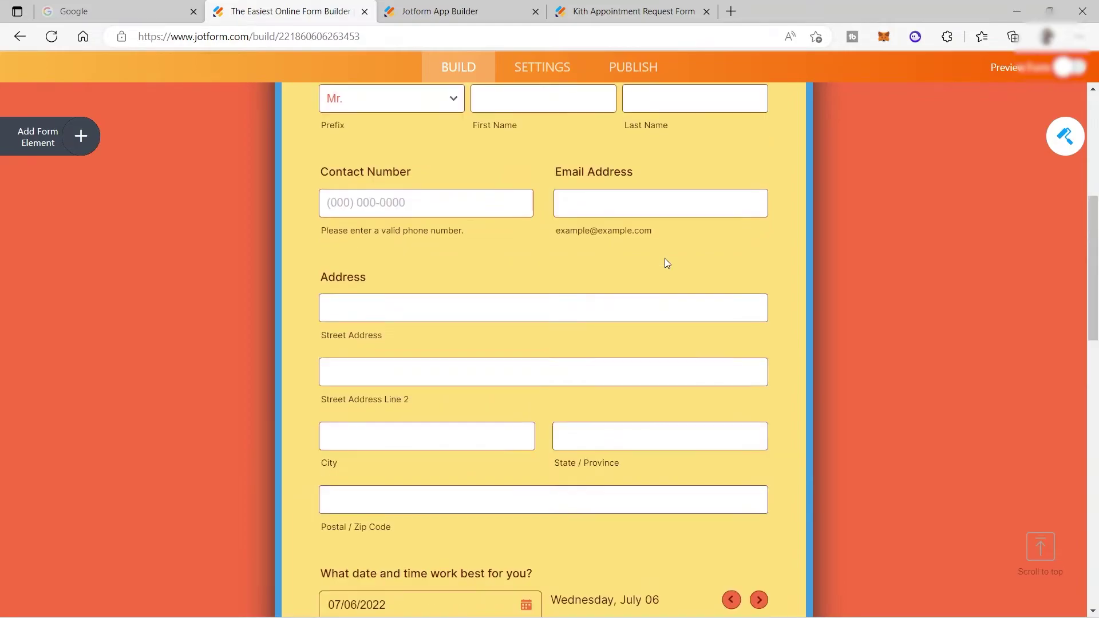
{"action": "scroll", "coordinate": [685, 250], "scroll_direction": "up", "scroll_amount": 8}
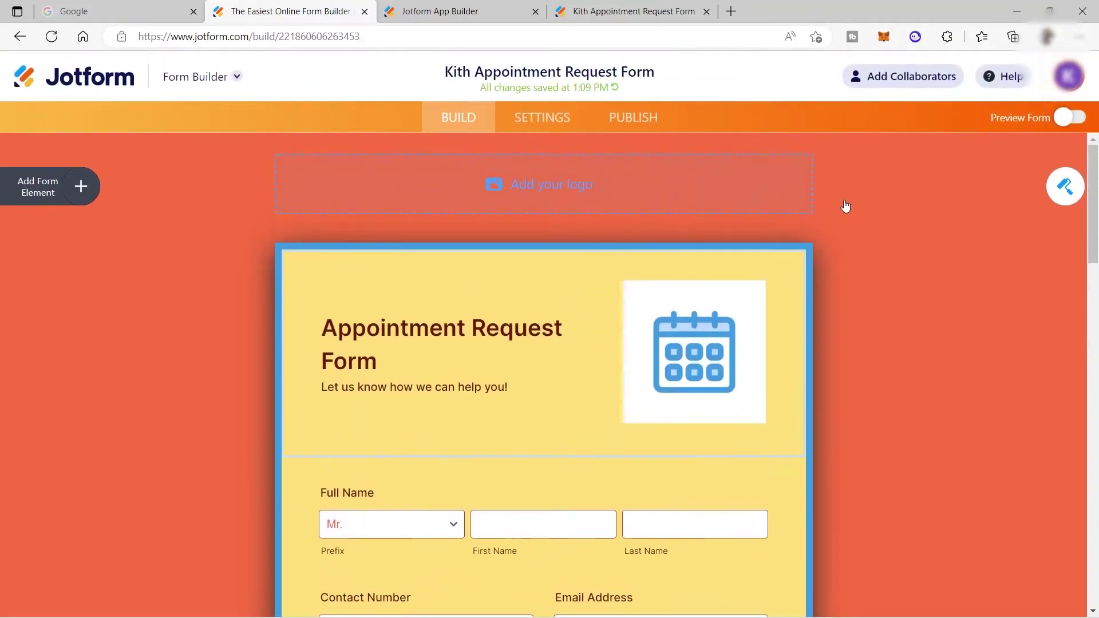
Create an app from the appointment request form's quick share options and close the older App Builder tab.
{"action": "left_click", "coordinate": [636, 122]}
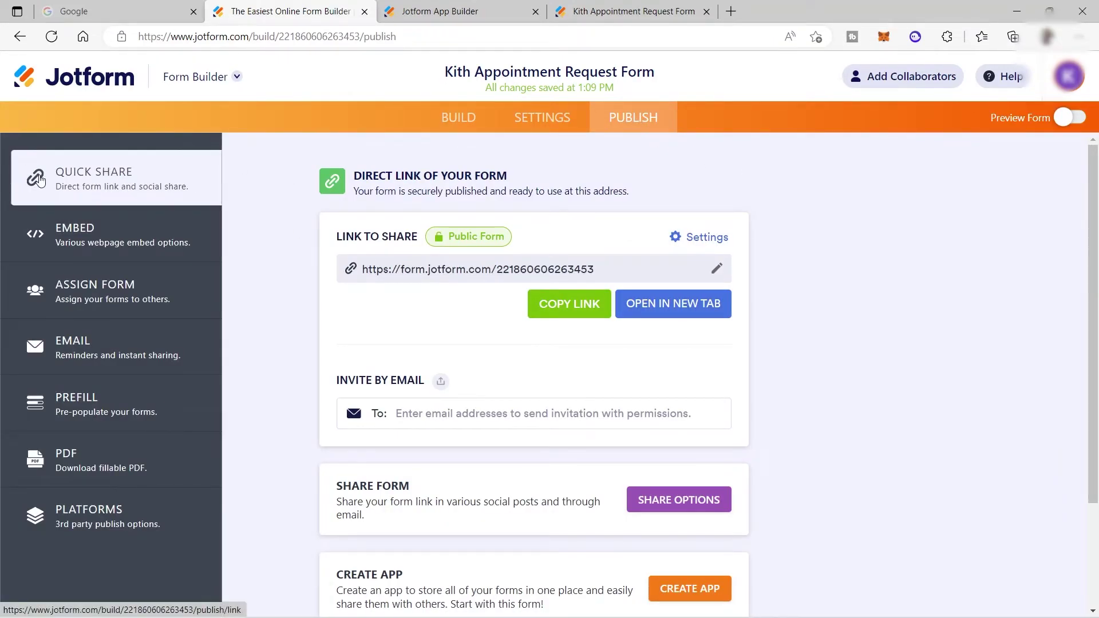
{"action": "scroll", "coordinate": [538, 368], "scroll_direction": "down", "scroll_amount": 1}
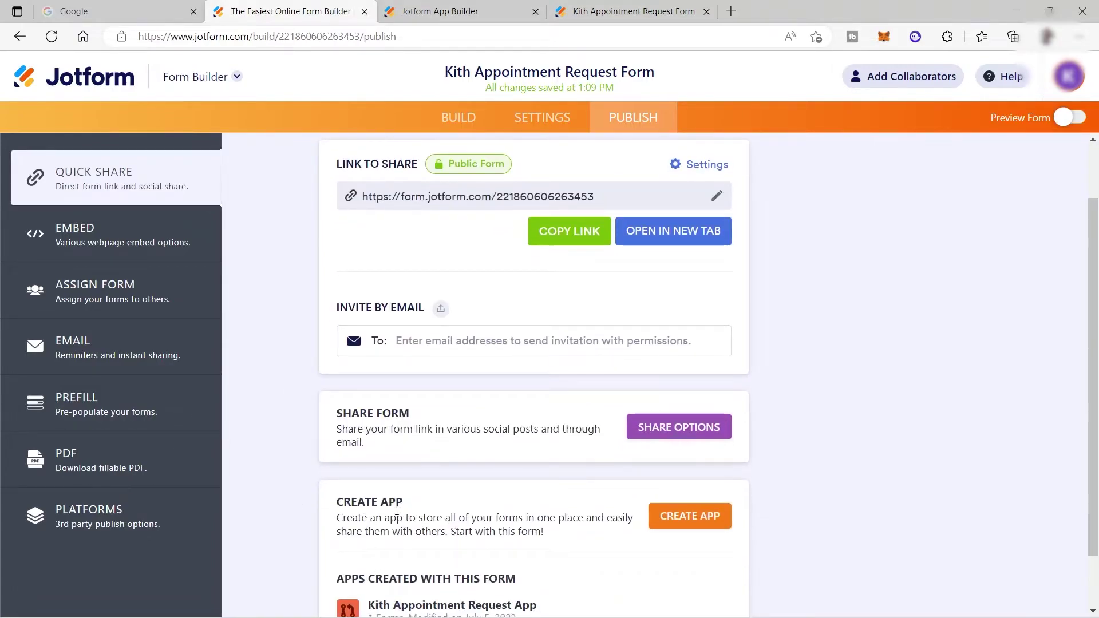
{"action": "left_click", "coordinate": [680, 525]}
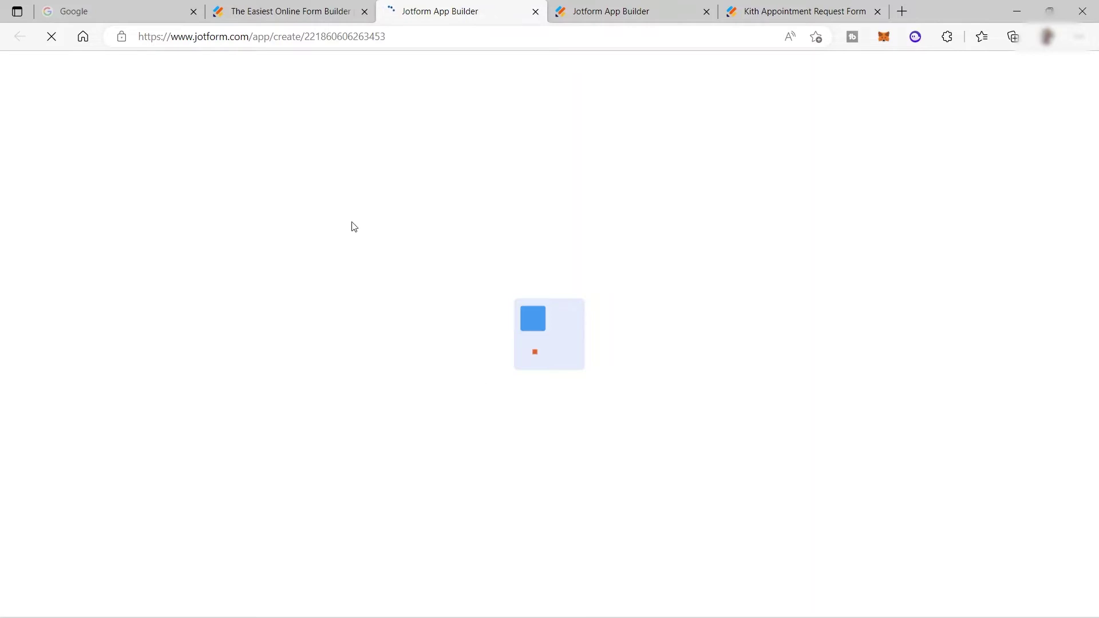
{"action": "left_click", "coordinate": [706, 11]}
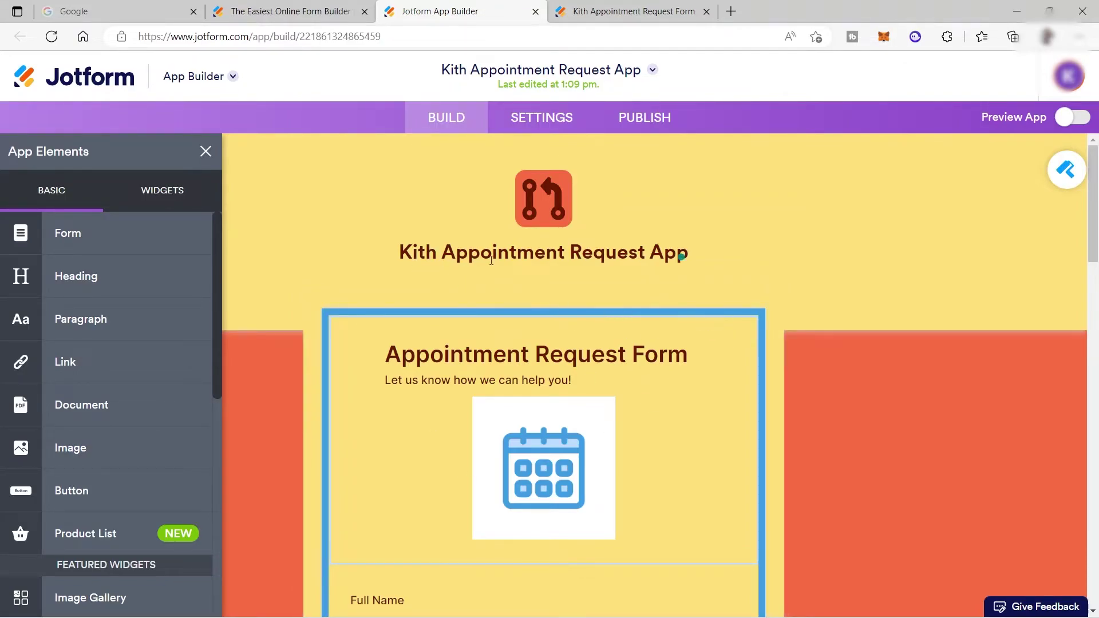
Look over the new app's form, its App Status options, and its name and icon settings.
{"action": "scroll", "coordinate": [684, 297], "scroll_direction": "down", "scroll_amount": 7}
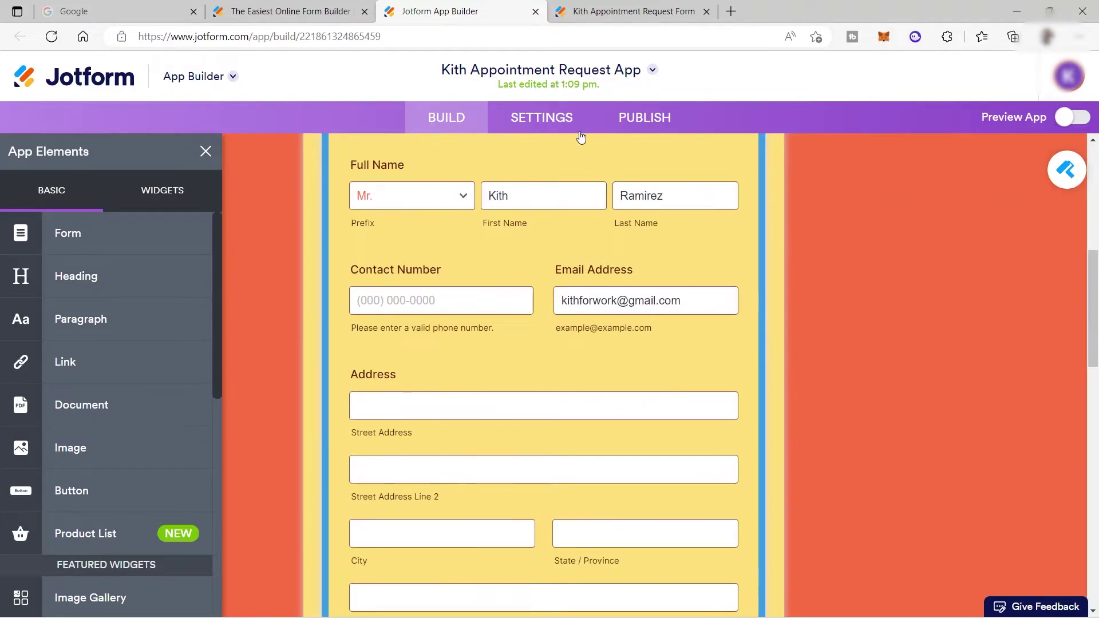
{"action": "left_click", "coordinate": [524, 123]}
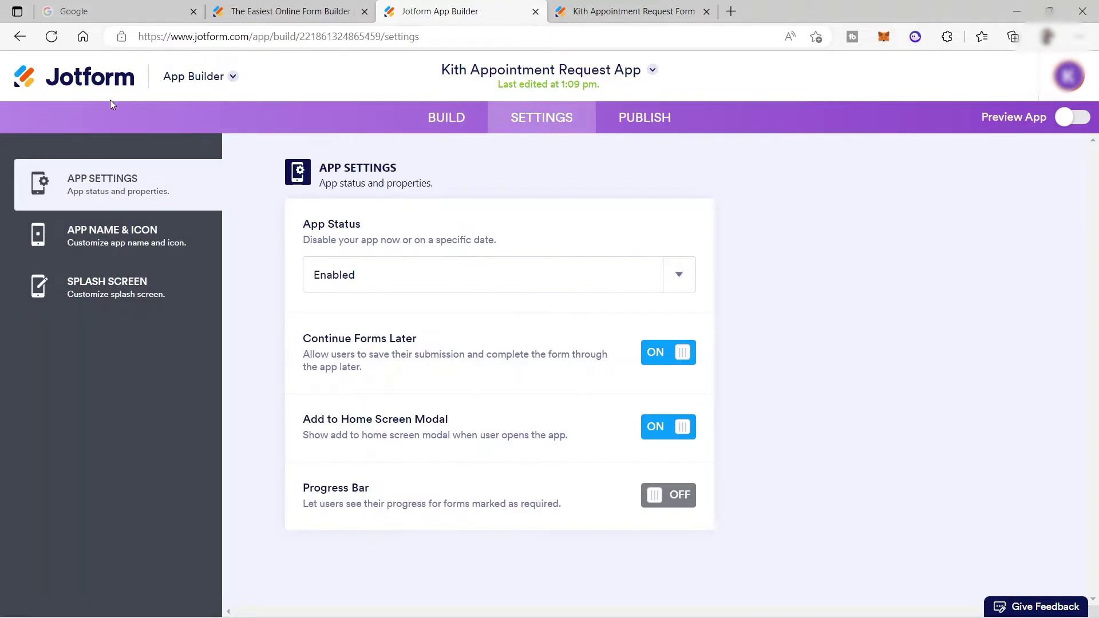
{"action": "left_click", "coordinate": [443, 284]}
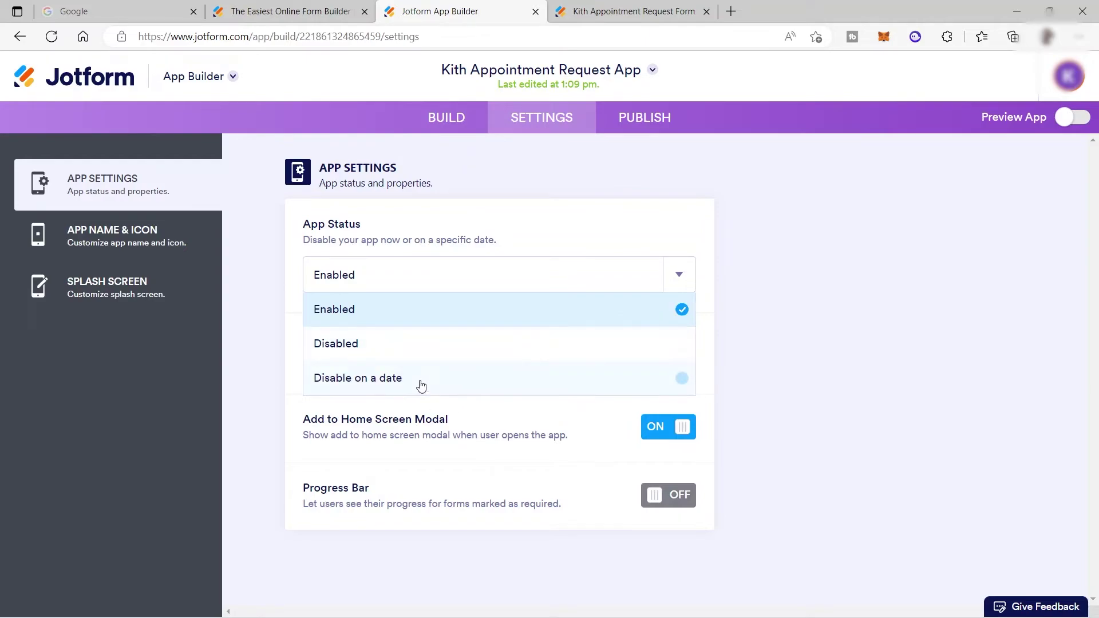
{"action": "left_click", "coordinate": [438, 311]}
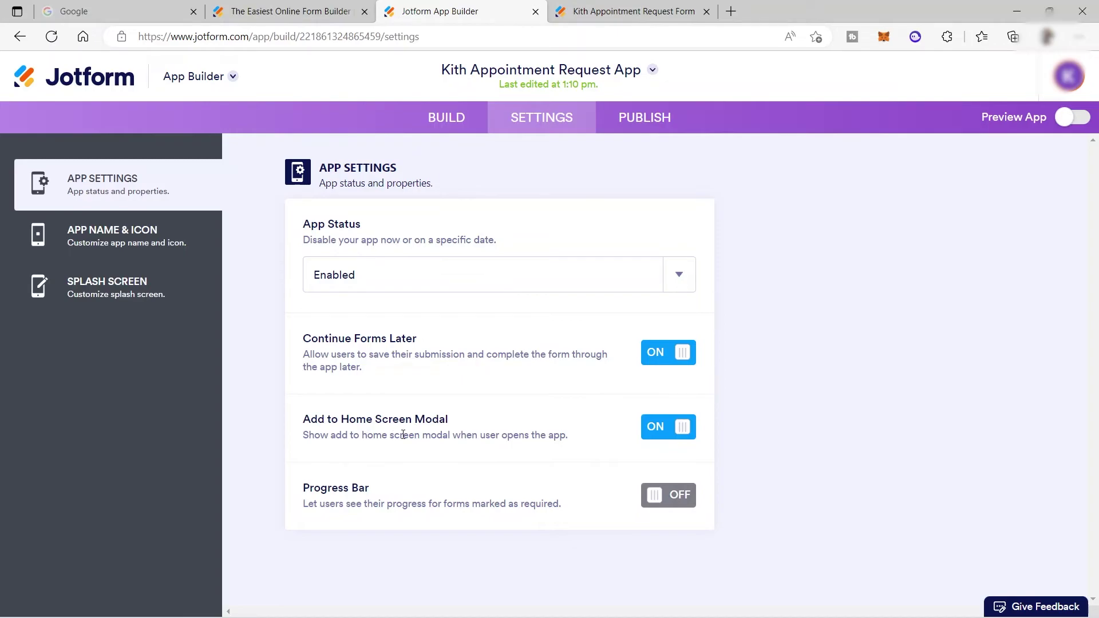
{"action": "left_click", "coordinate": [103, 243]}
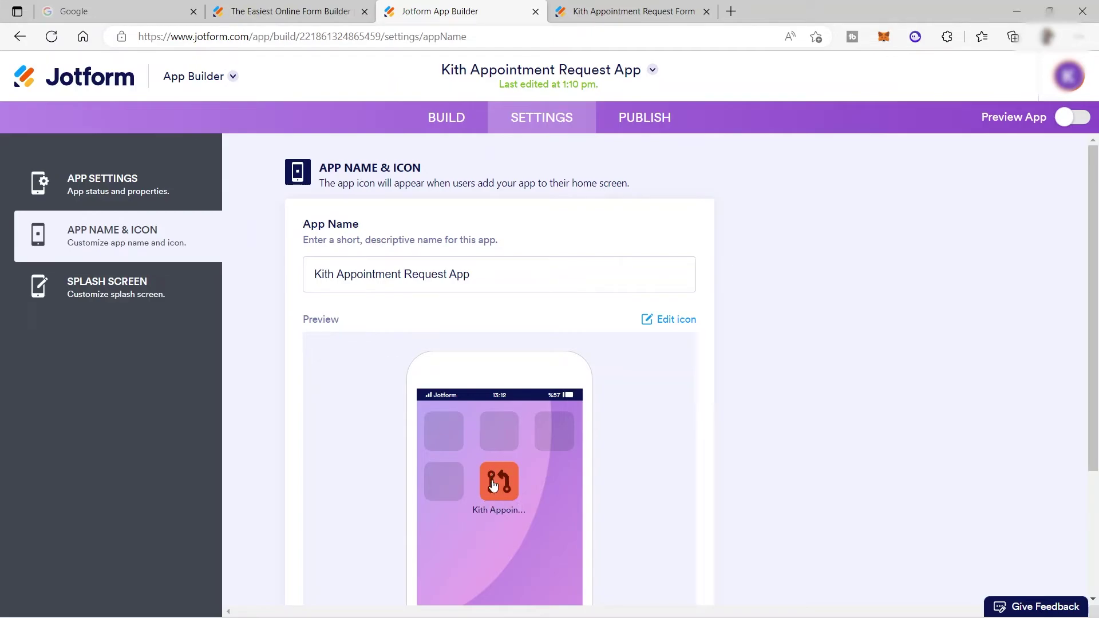
Remove the icon from the app header's logo.
{"action": "left_click", "coordinate": [442, 120]}
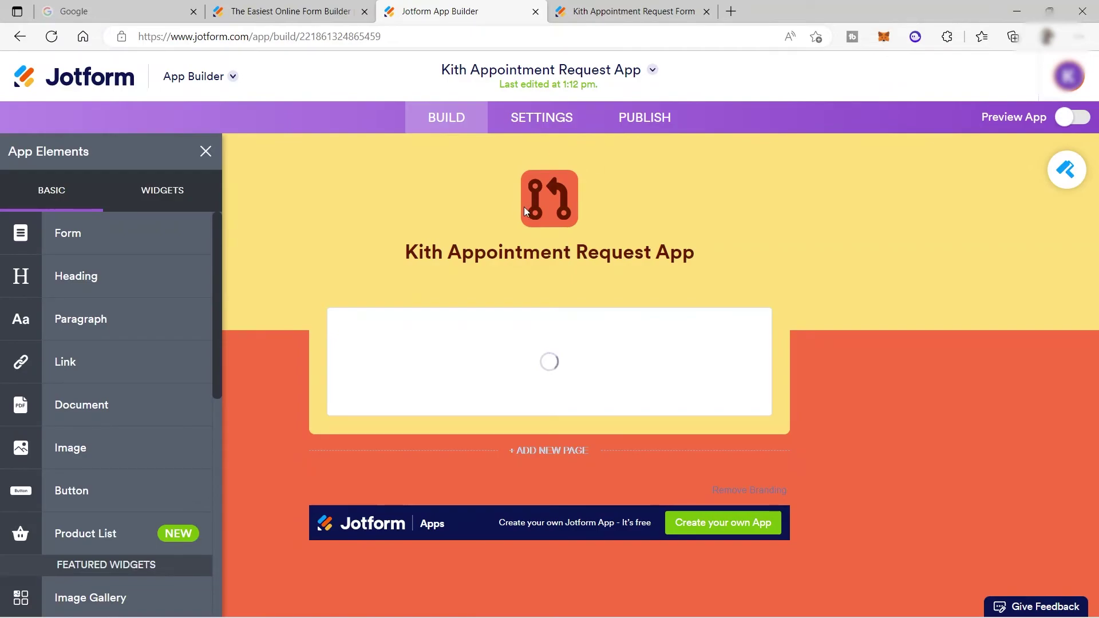
{"action": "left_click", "coordinate": [550, 194]}
{"action": "left_click", "coordinate": [973, 226]}
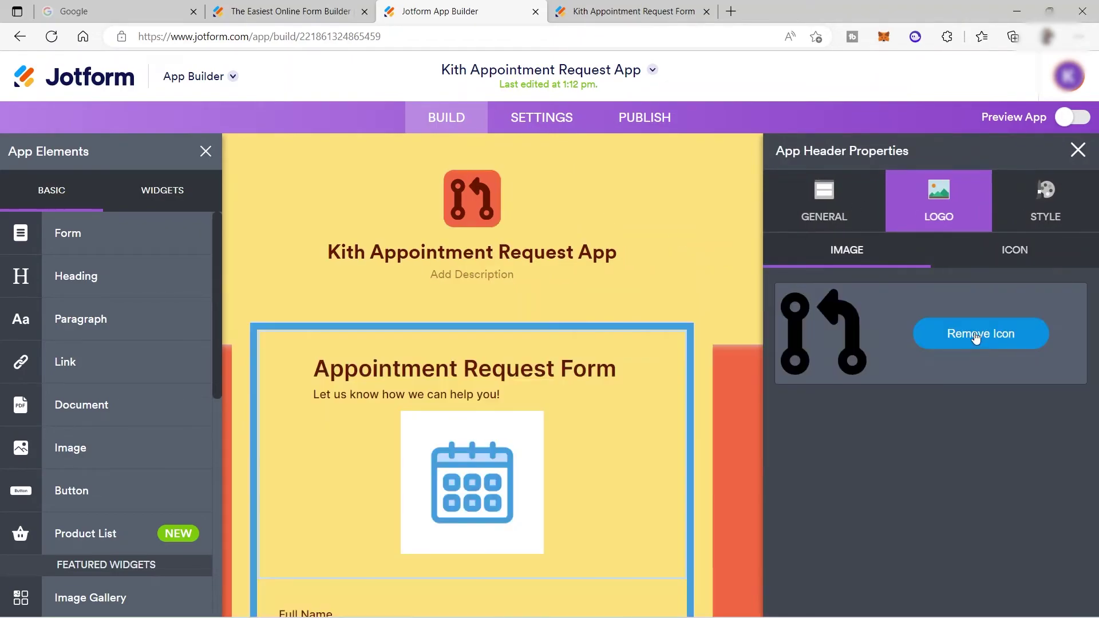
{"action": "left_click", "coordinate": [973, 335]}
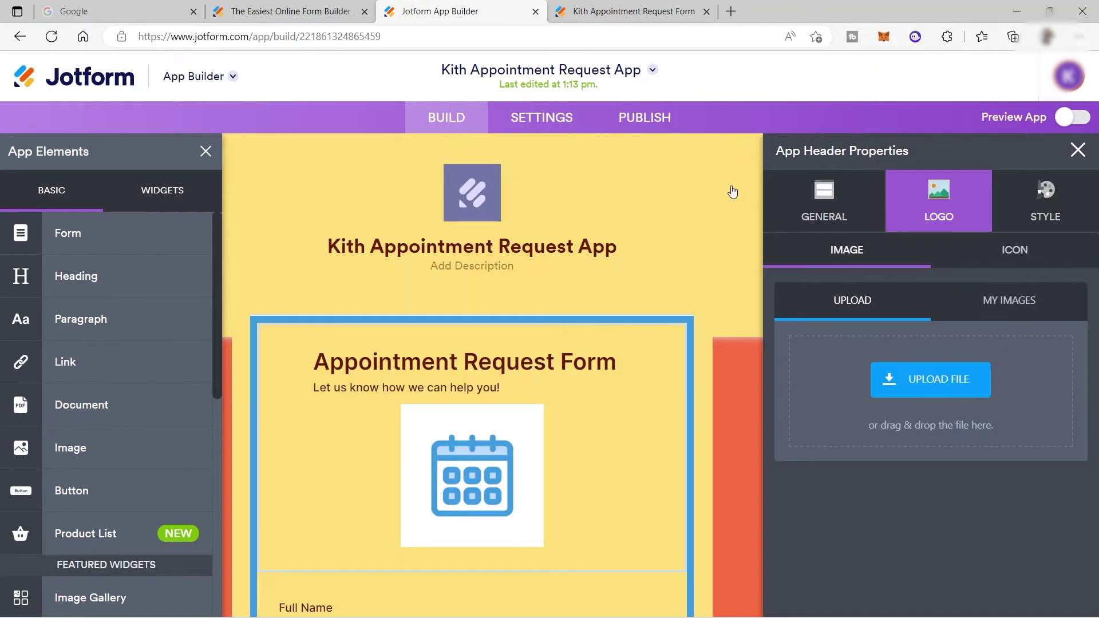
Check the splash screen settings, preview the app in phone, tablet and desktop layouts, and exit the preview.
{"action": "left_click", "coordinate": [590, 123]}
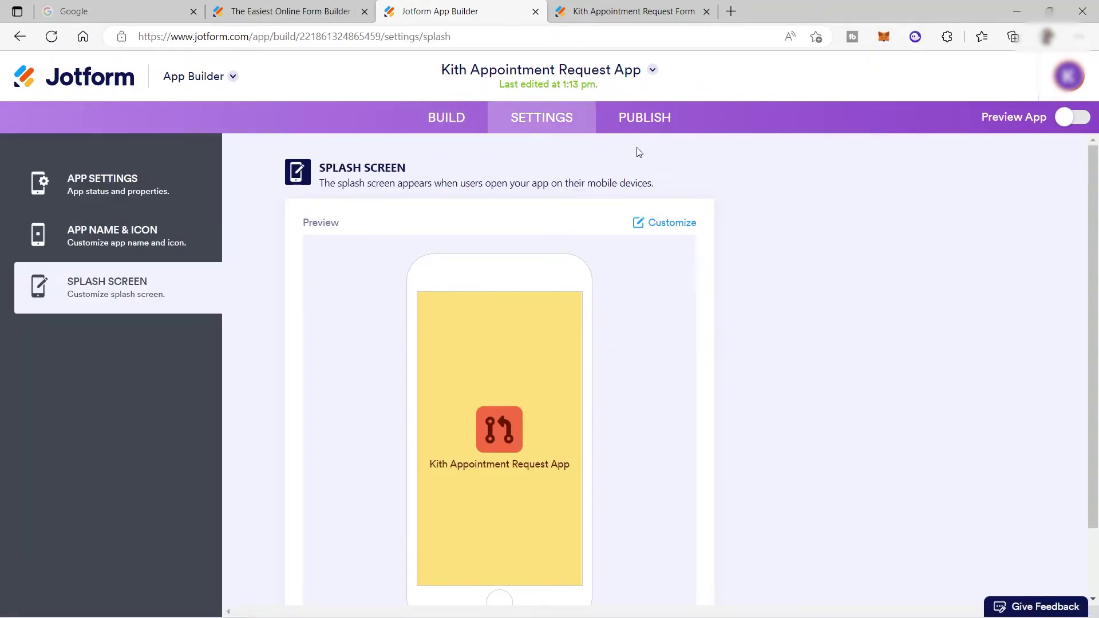
{"action": "left_click", "coordinate": [1080, 121]}
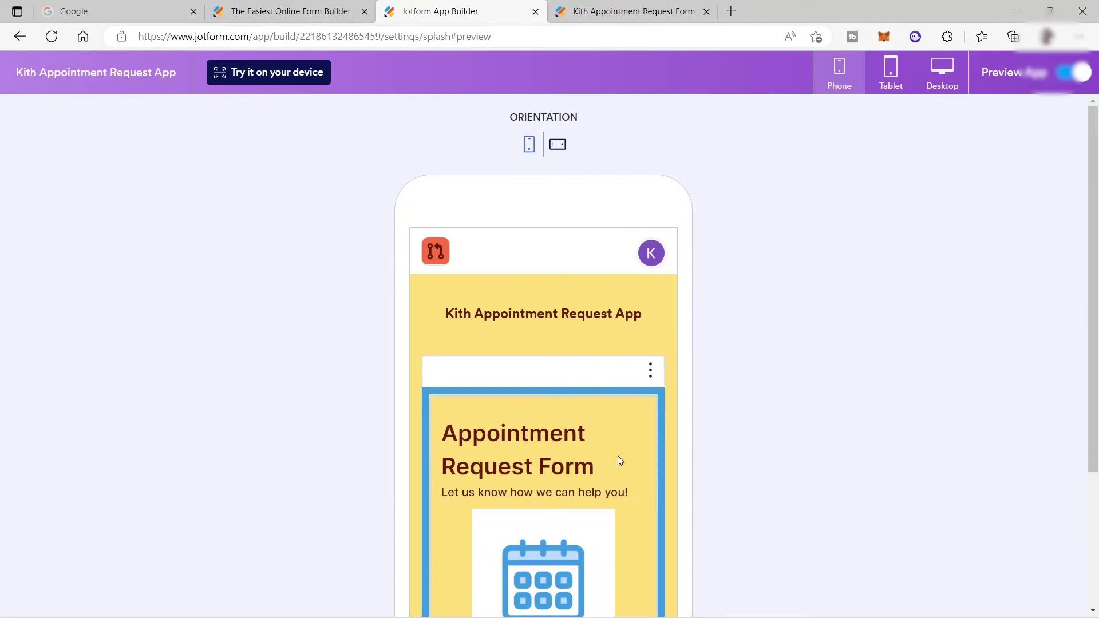
{"action": "scroll", "coordinate": [621, 400], "scroll_direction": "down", "scroll_amount": 15}
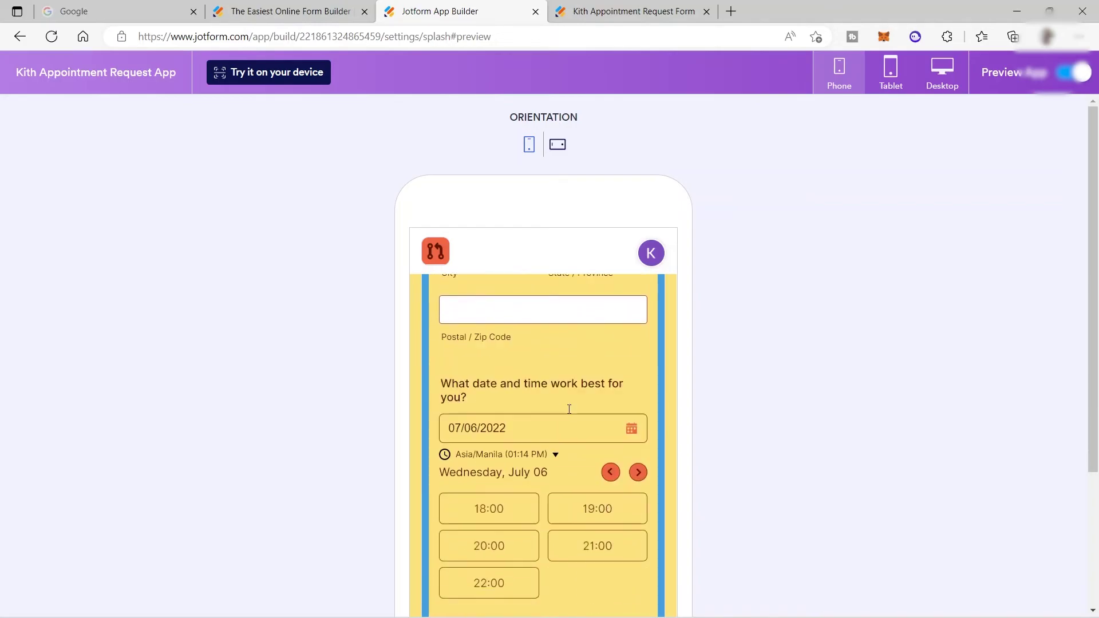
{"action": "scroll", "coordinate": [569, 409], "scroll_direction": "down", "scroll_amount": 6}
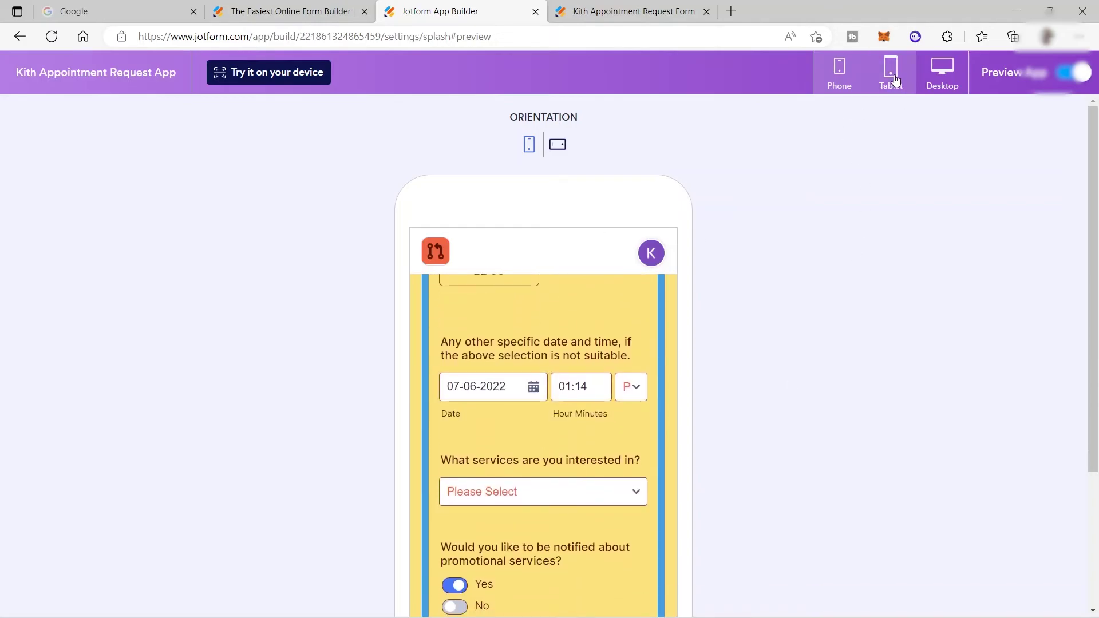
{"action": "left_click", "coordinate": [894, 79]}
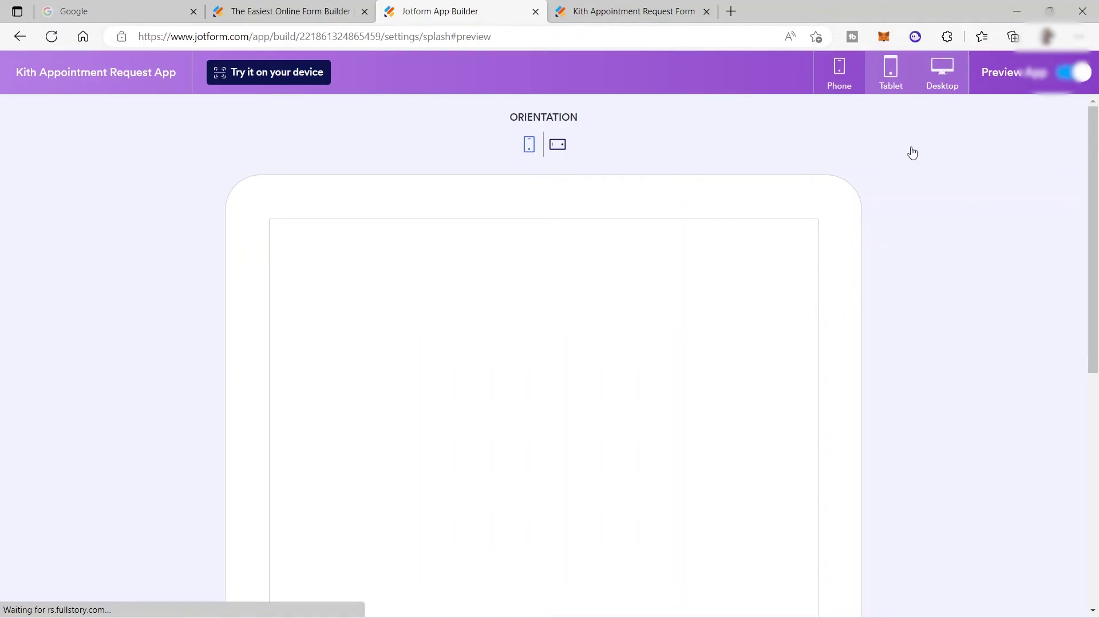
{"action": "left_click", "coordinate": [942, 76]}
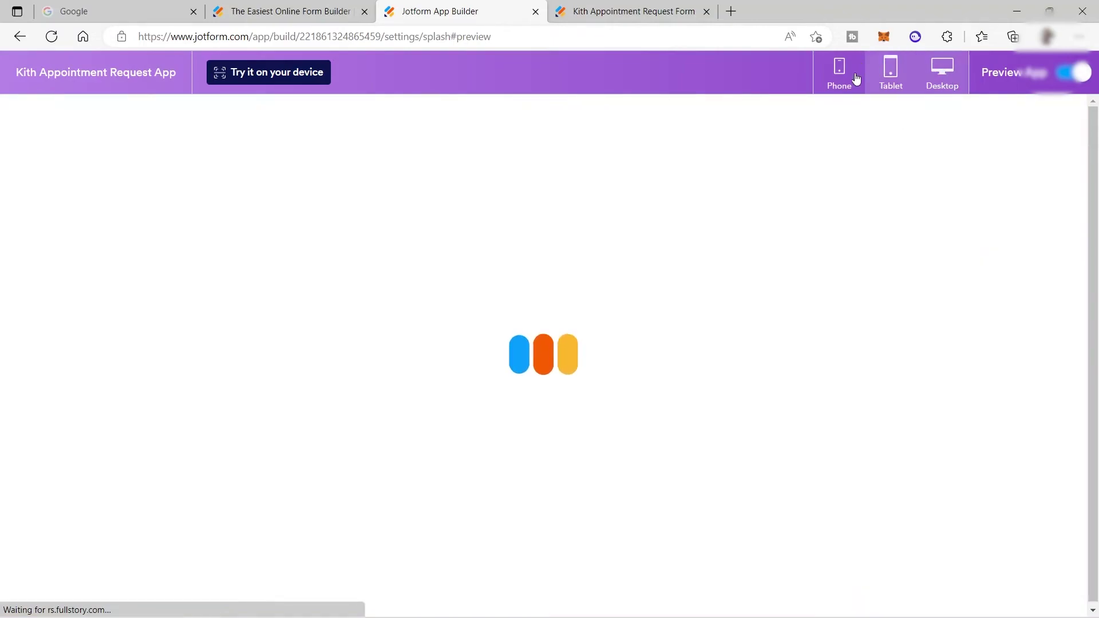
{"action": "left_click", "coordinate": [839, 74]}
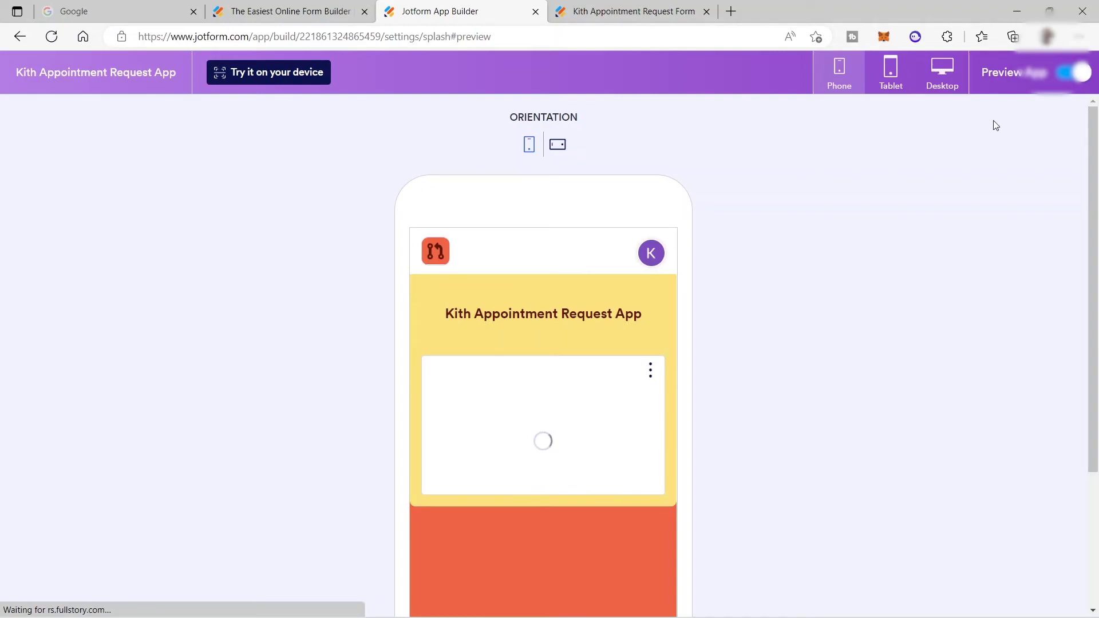
{"action": "left_click", "coordinate": [1075, 72]}
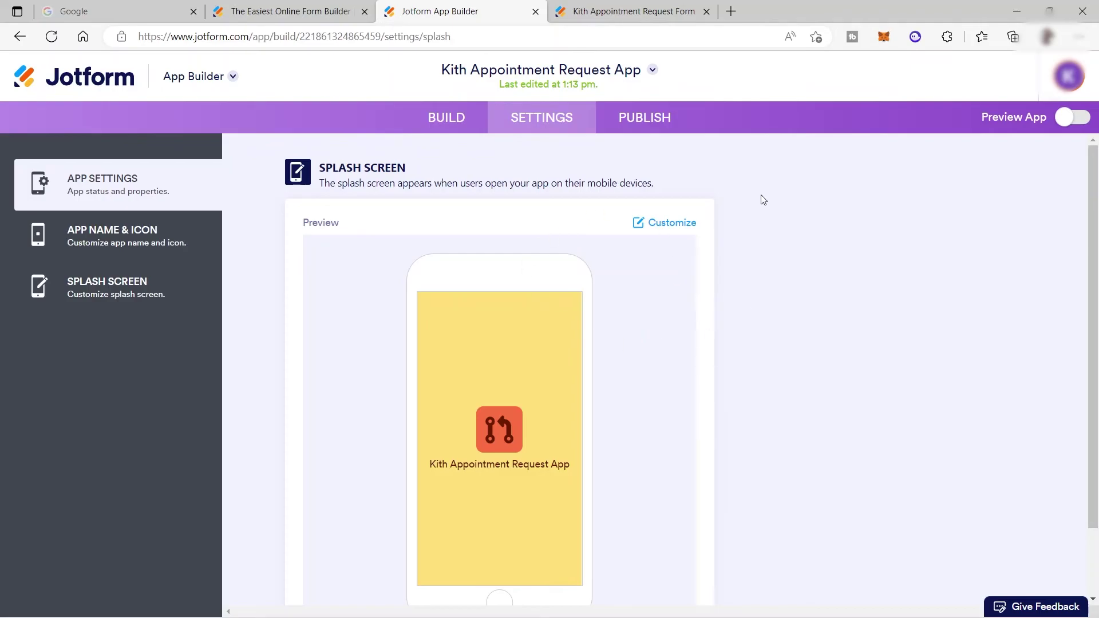
Look over the app's share link and email invitation form, and cancel the invitation.
{"action": "left_click", "coordinate": [655, 118]}
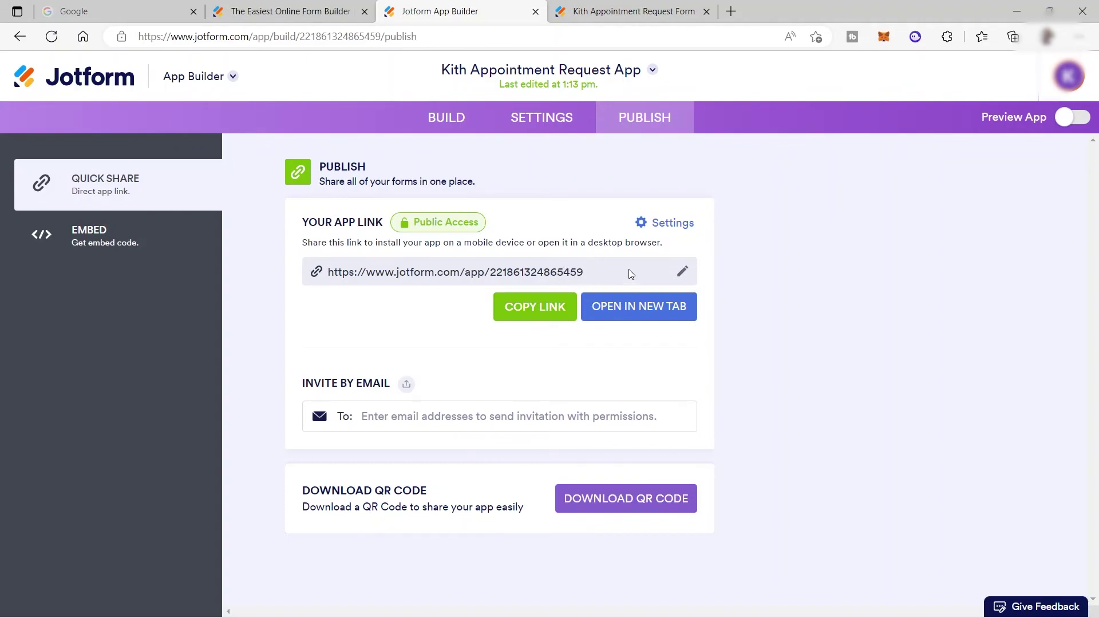
{"action": "left_click_drag", "start_coordinate": [628, 272], "coordinate": [368, 273]}
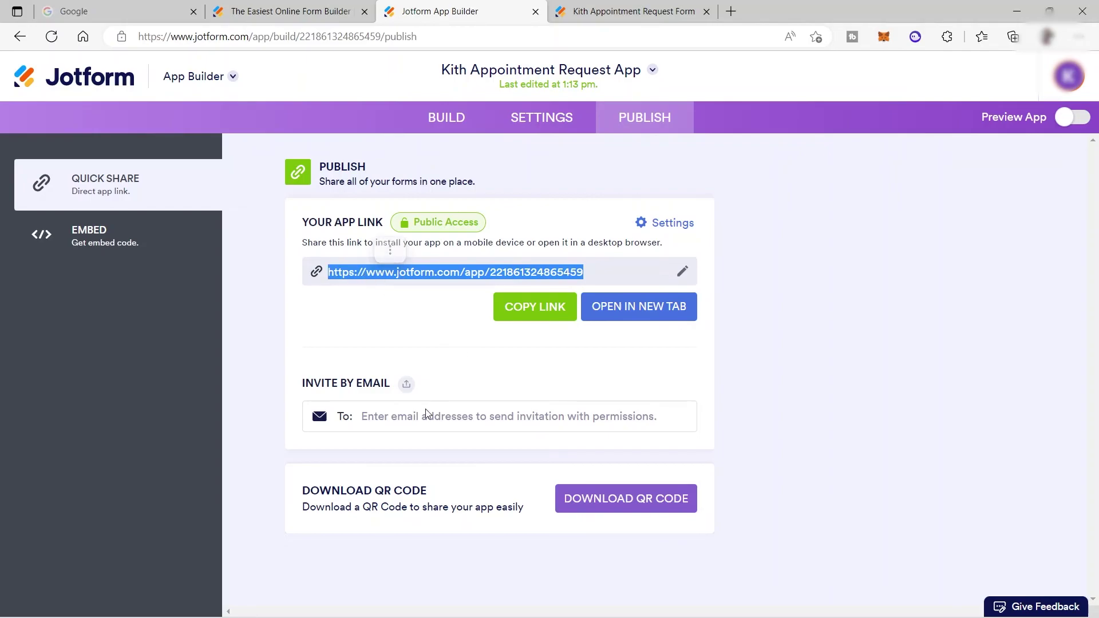
{"action": "left_click", "coordinate": [397, 420]}
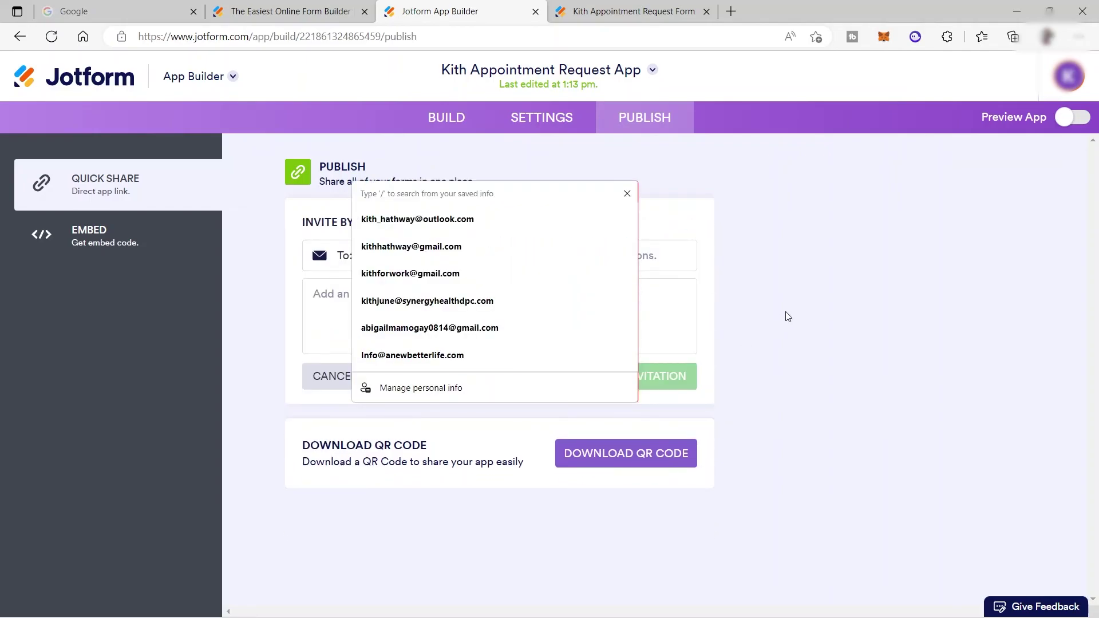
{"action": "left_click", "coordinate": [788, 314]}
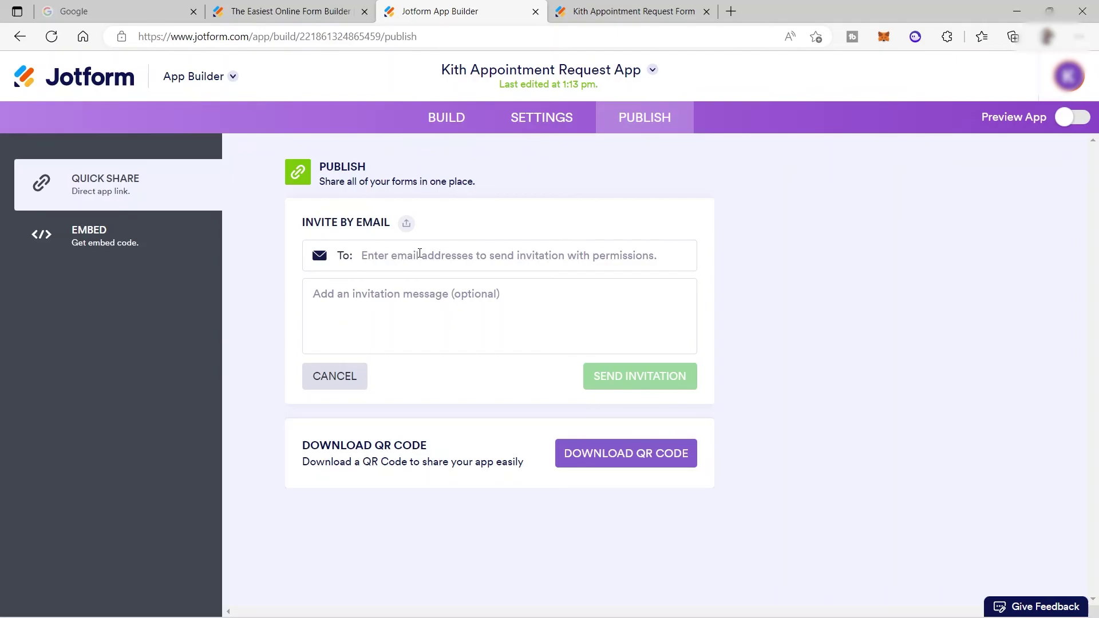
{"action": "left_click", "coordinate": [338, 376]}
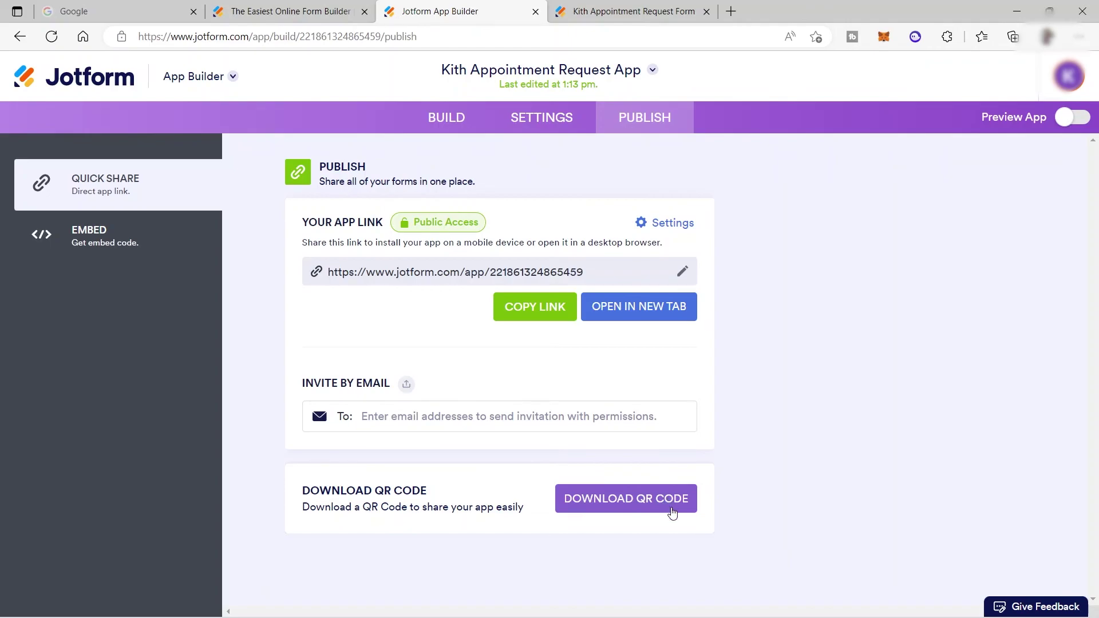
View the app's QR code download options, return to the share link, and examine its access settings.
{"action": "left_click", "coordinate": [616, 509]}
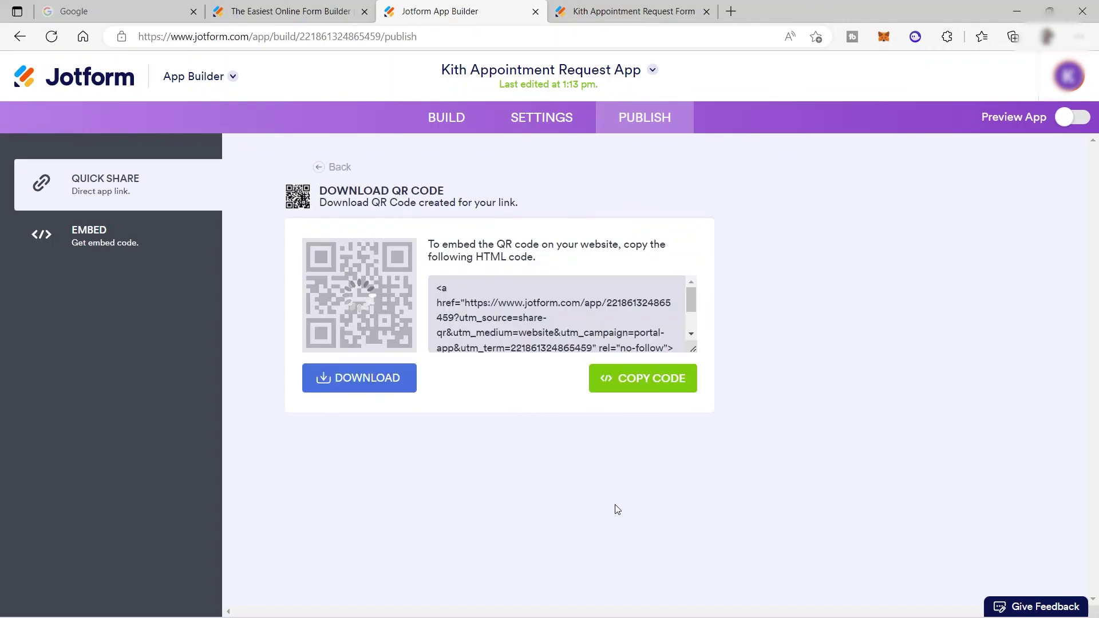
{"action": "left_click", "coordinate": [395, 376]}
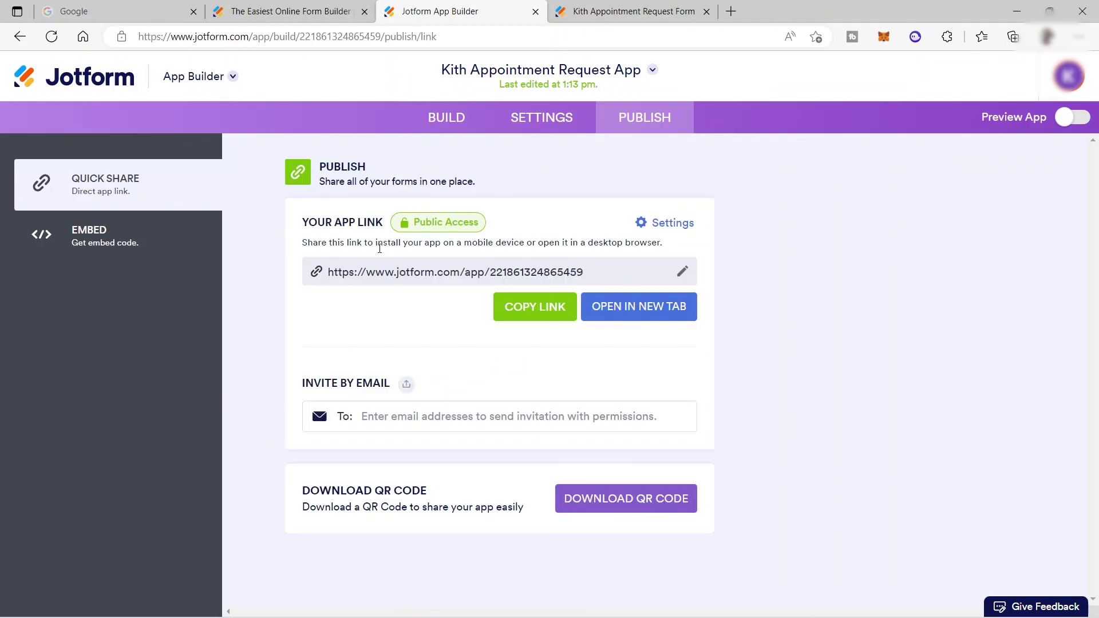
{"action": "left_click", "coordinate": [668, 227]}
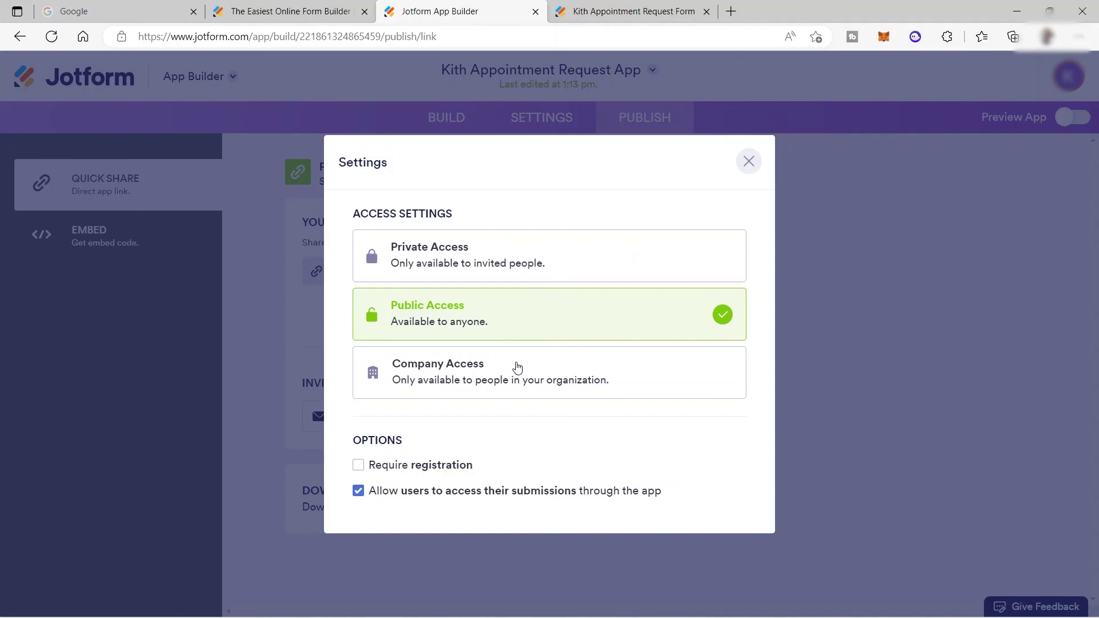
{"action": "key", "text": "Escape"}
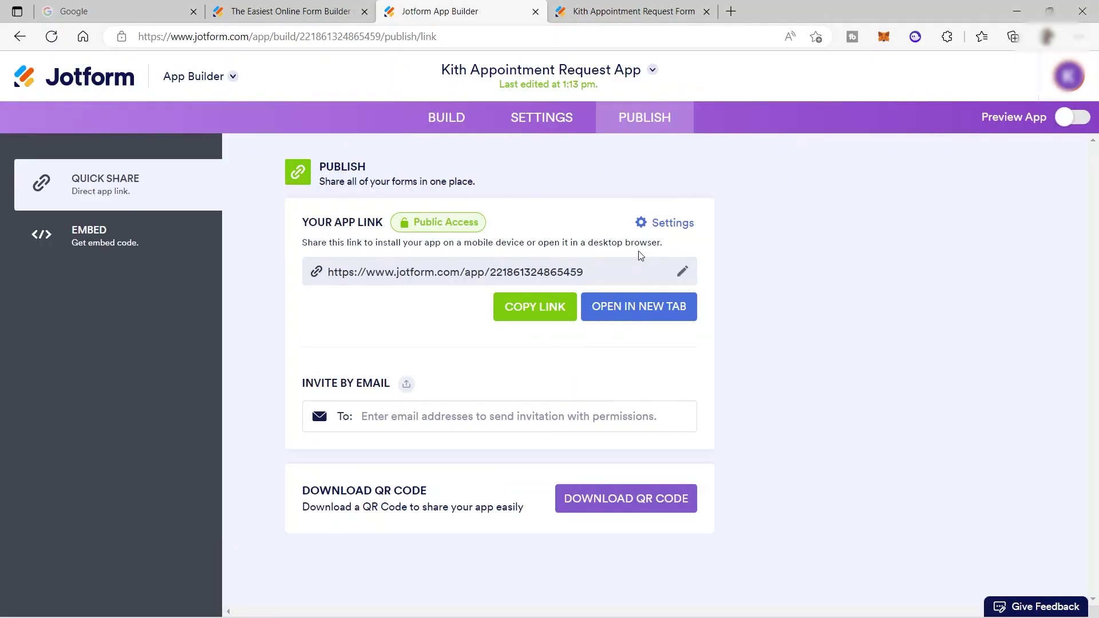